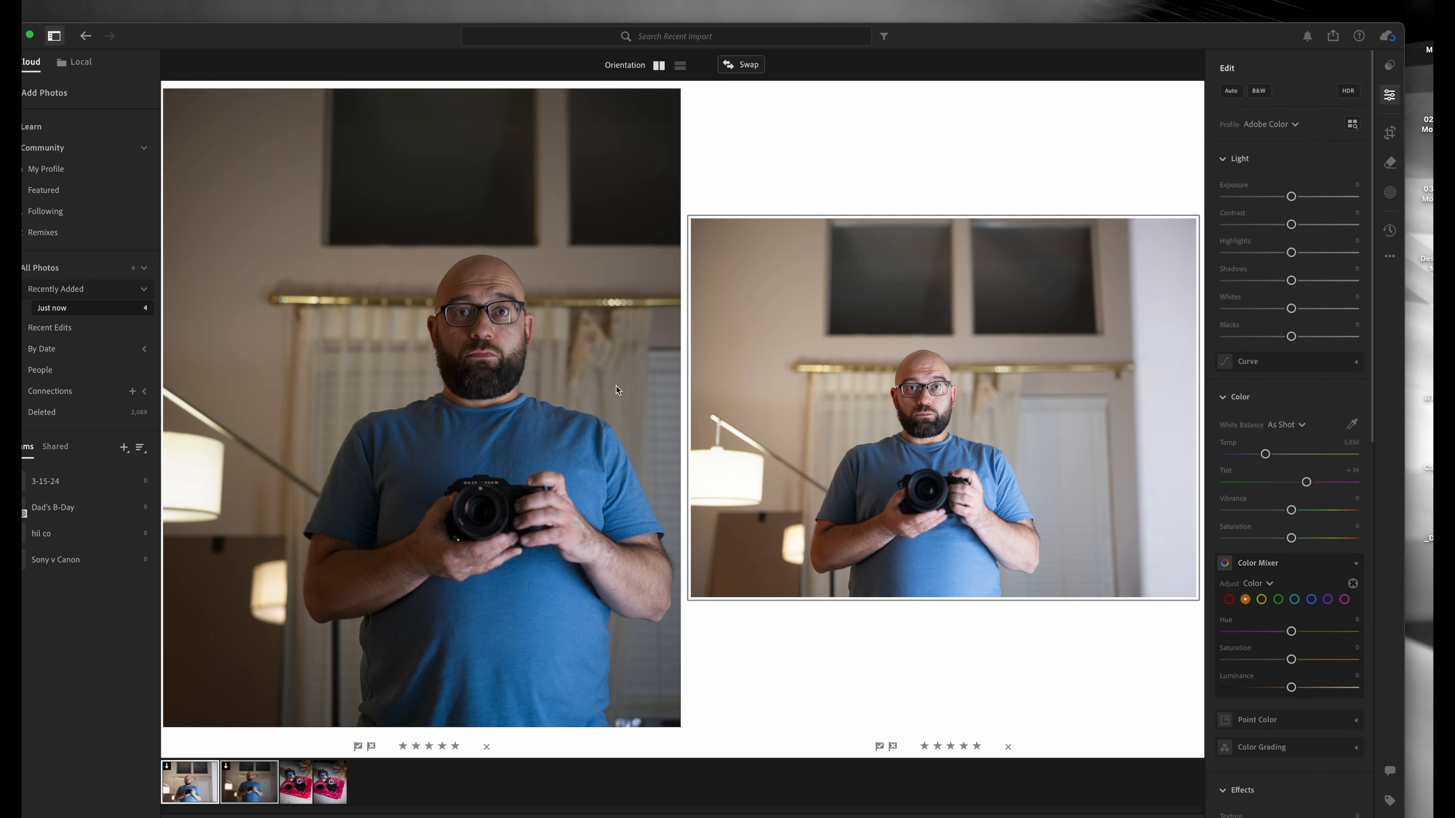
Step: Reduce the brighter portrait's exposure to about -0.81 and match its framing to the other portrait
{"action": "left_click", "coordinate": [948, 518]}
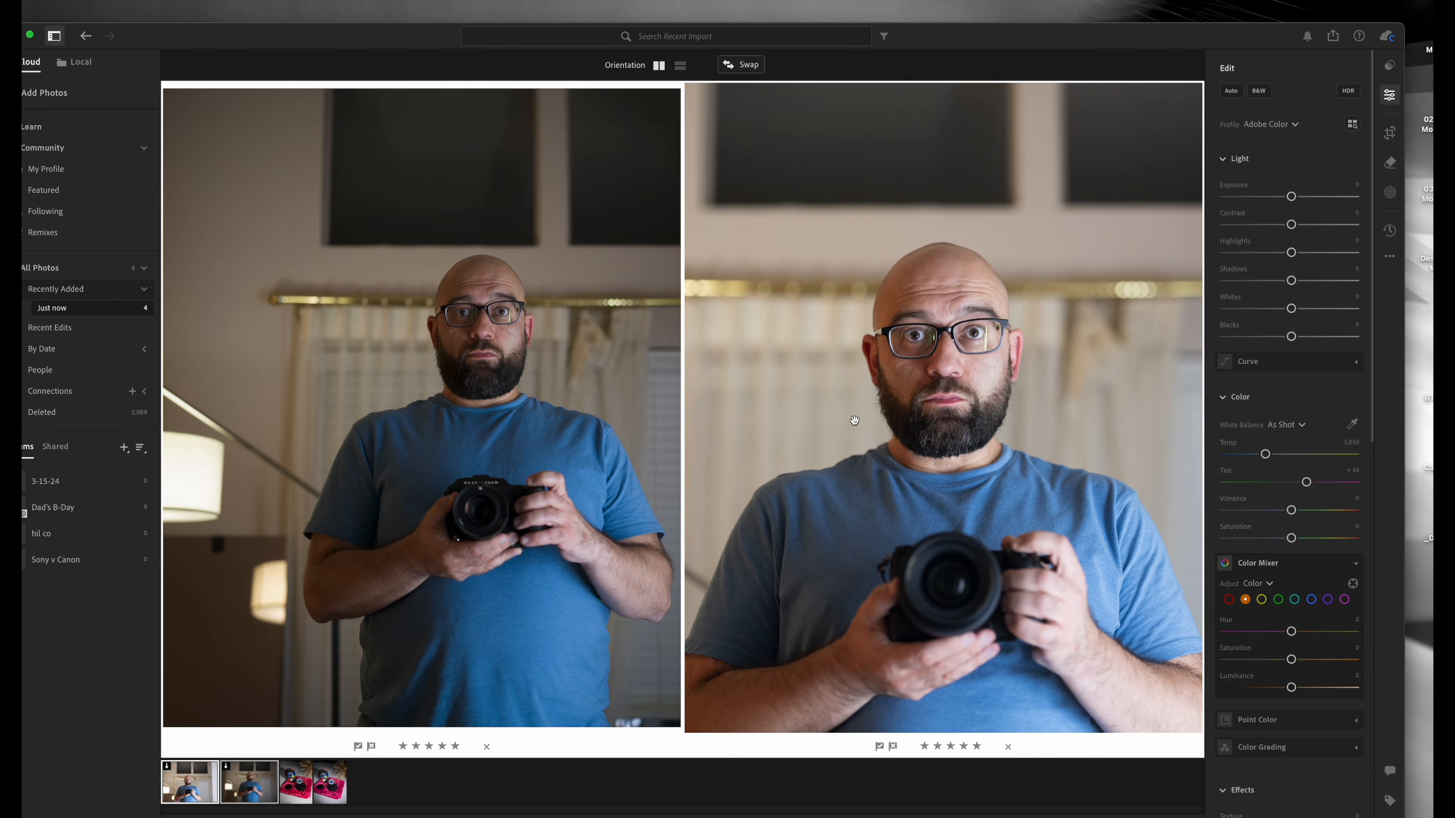
{"action": "left_click_drag", "start_coordinate": [918, 426], "coordinate": [881, 403]}
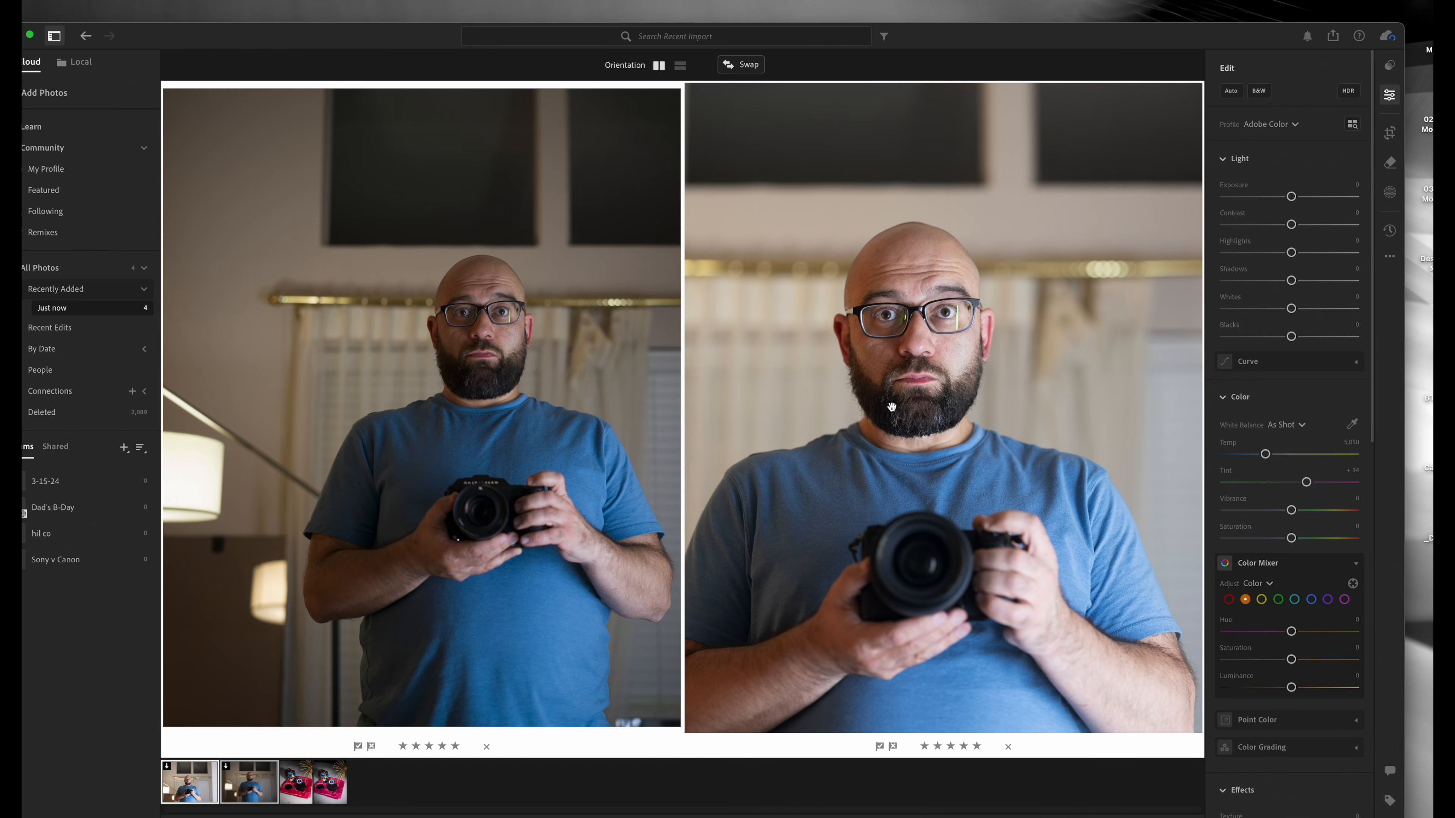
{"action": "left_click", "coordinate": [903, 401]}
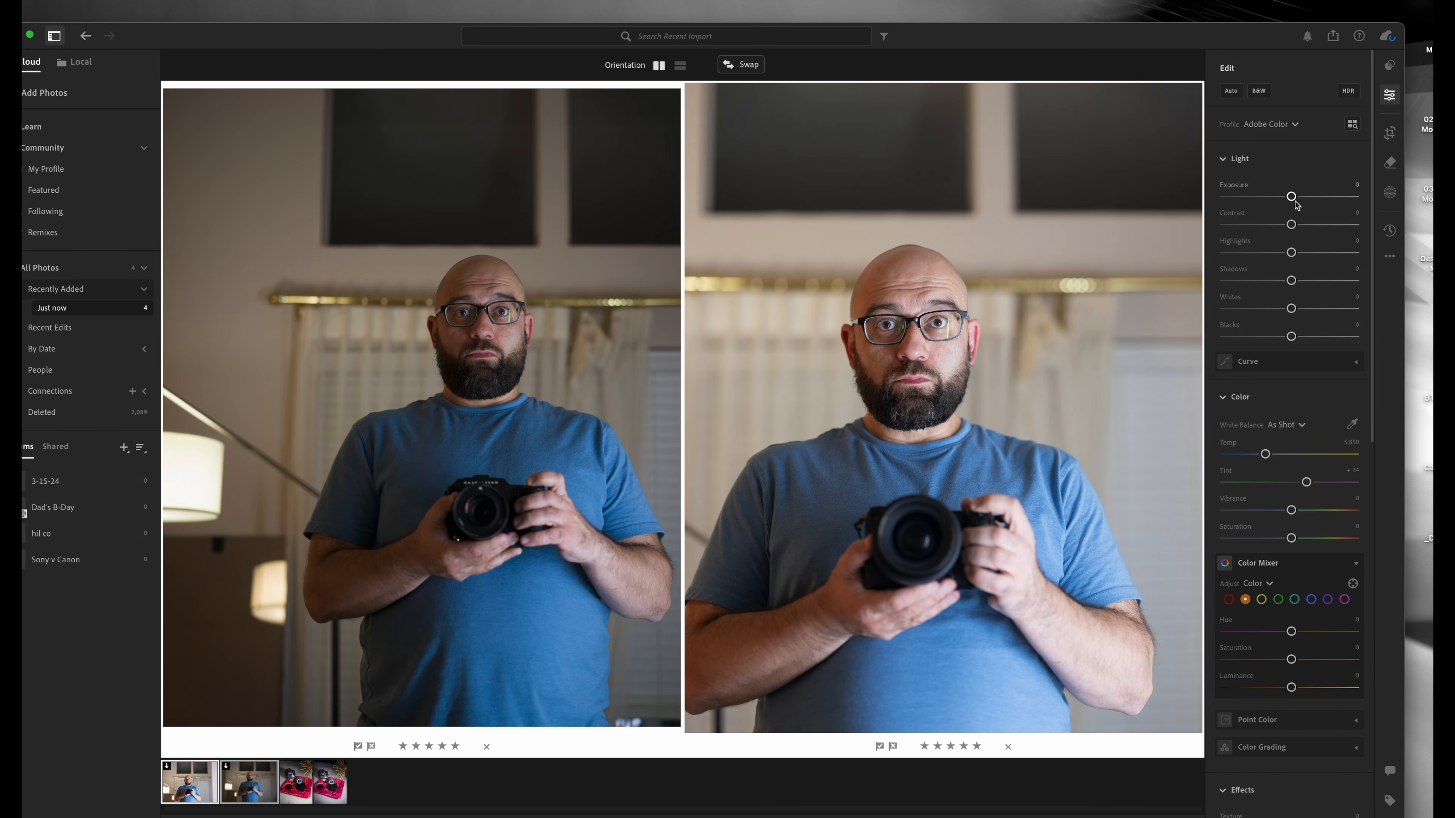
{"action": "left_click_drag", "start_coordinate": [1291, 196], "coordinate": [1280, 197]}
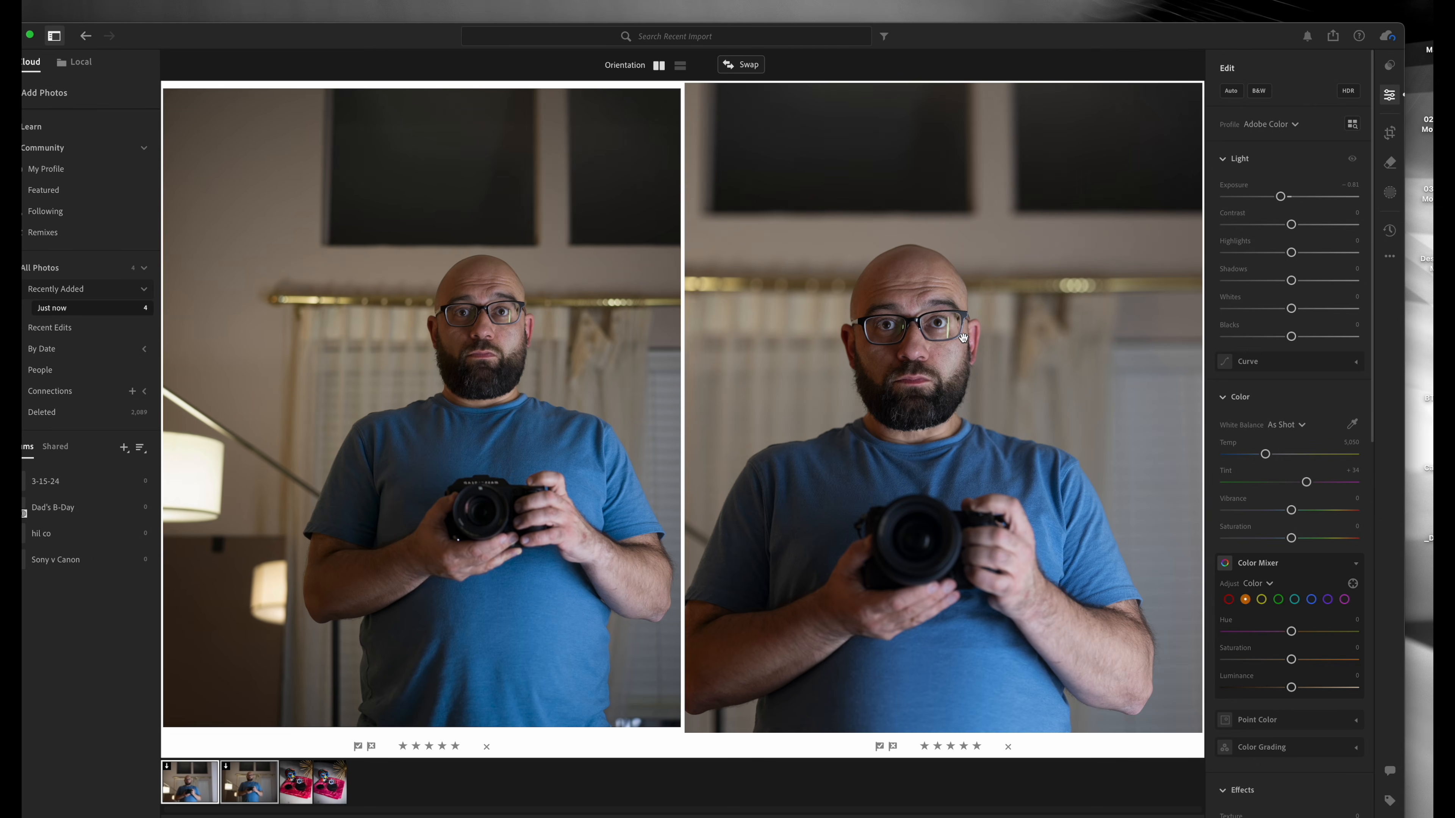
{"action": "left_click", "coordinate": [907, 343]}
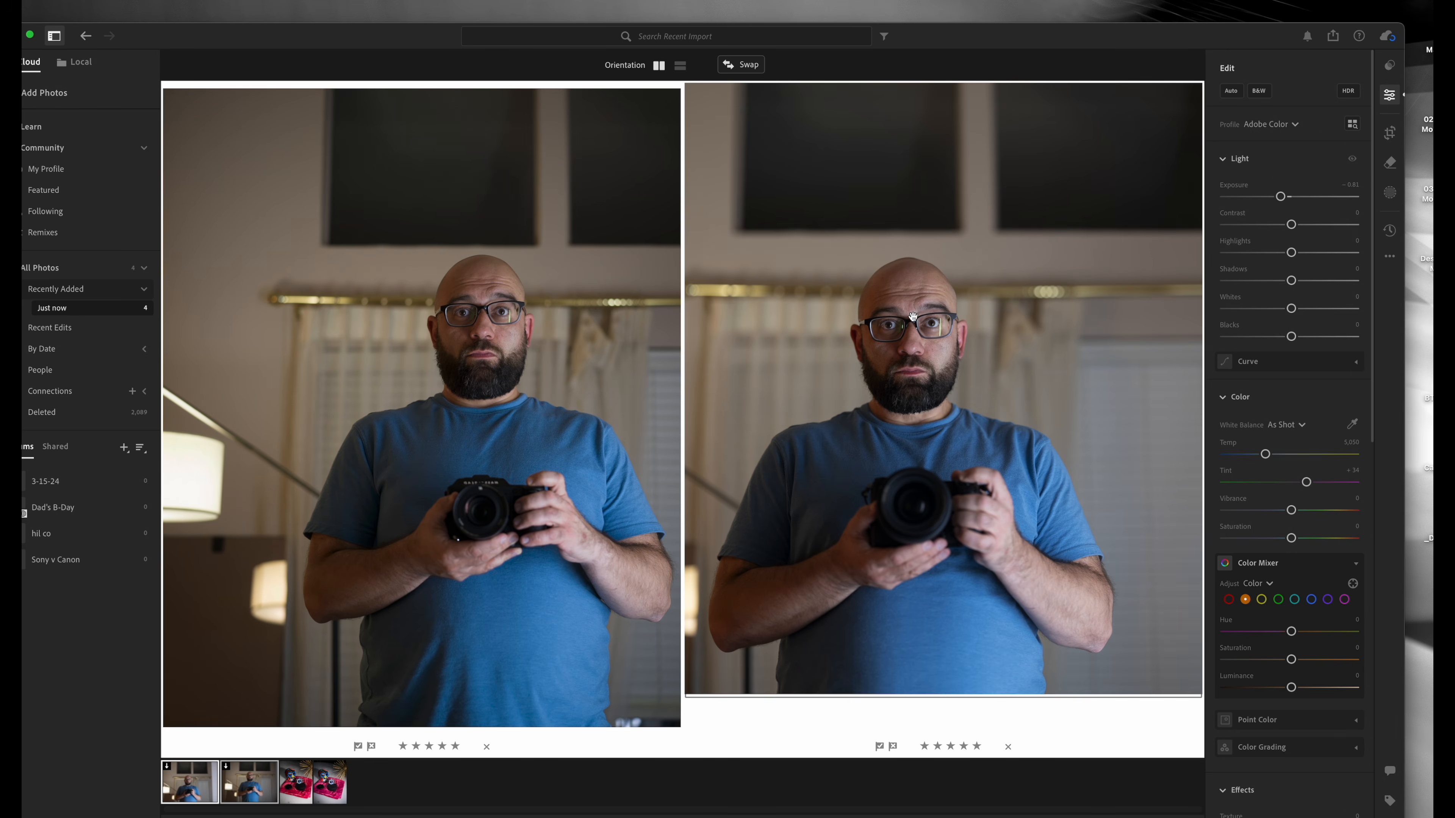
Step: Apply the Linear-Fujifilm GFX 100S II profile to the portrait with reduced exposure
{"action": "left_click", "coordinate": [1351, 130]}
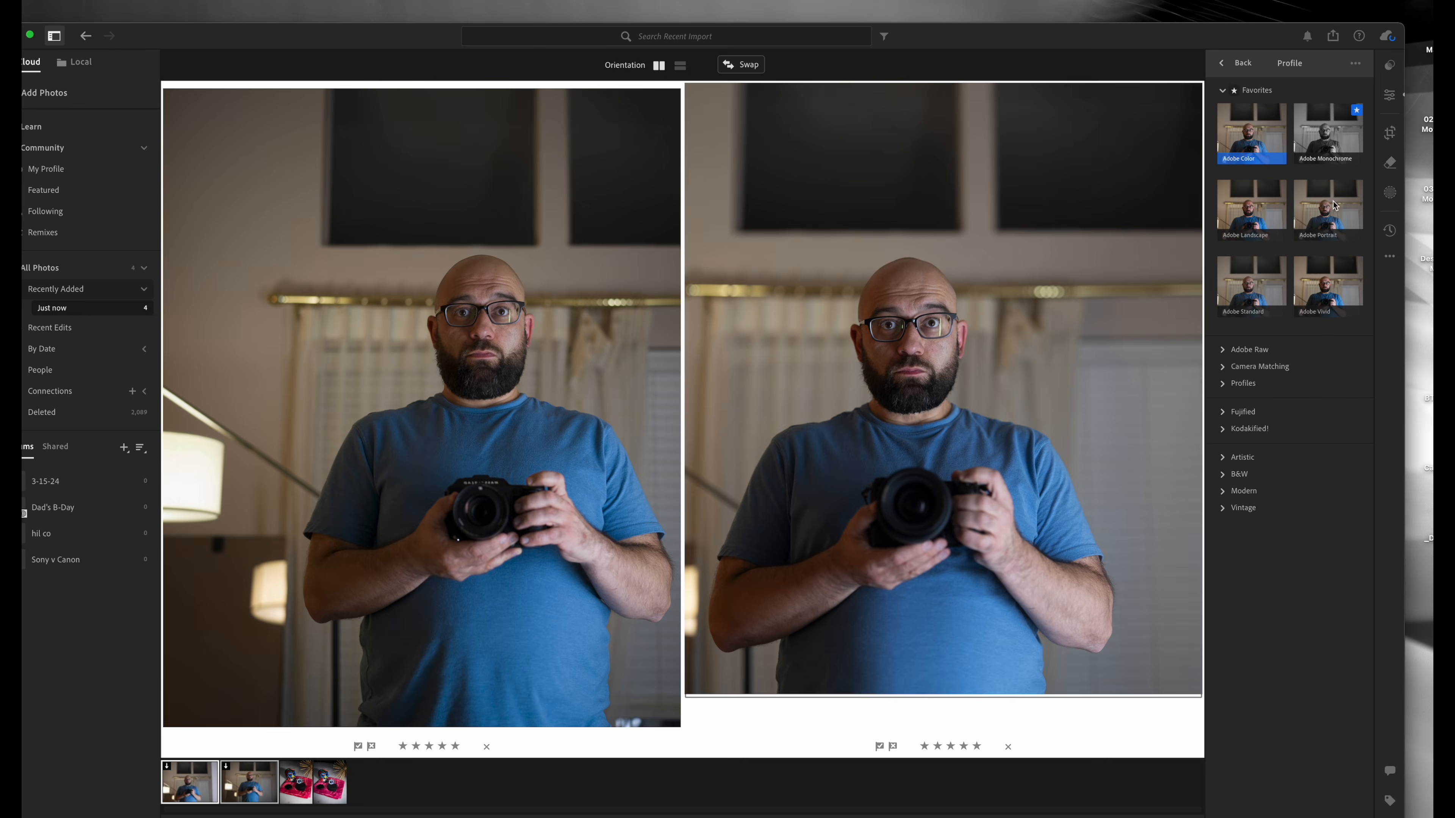
{"action": "left_click", "coordinate": [1242, 384]}
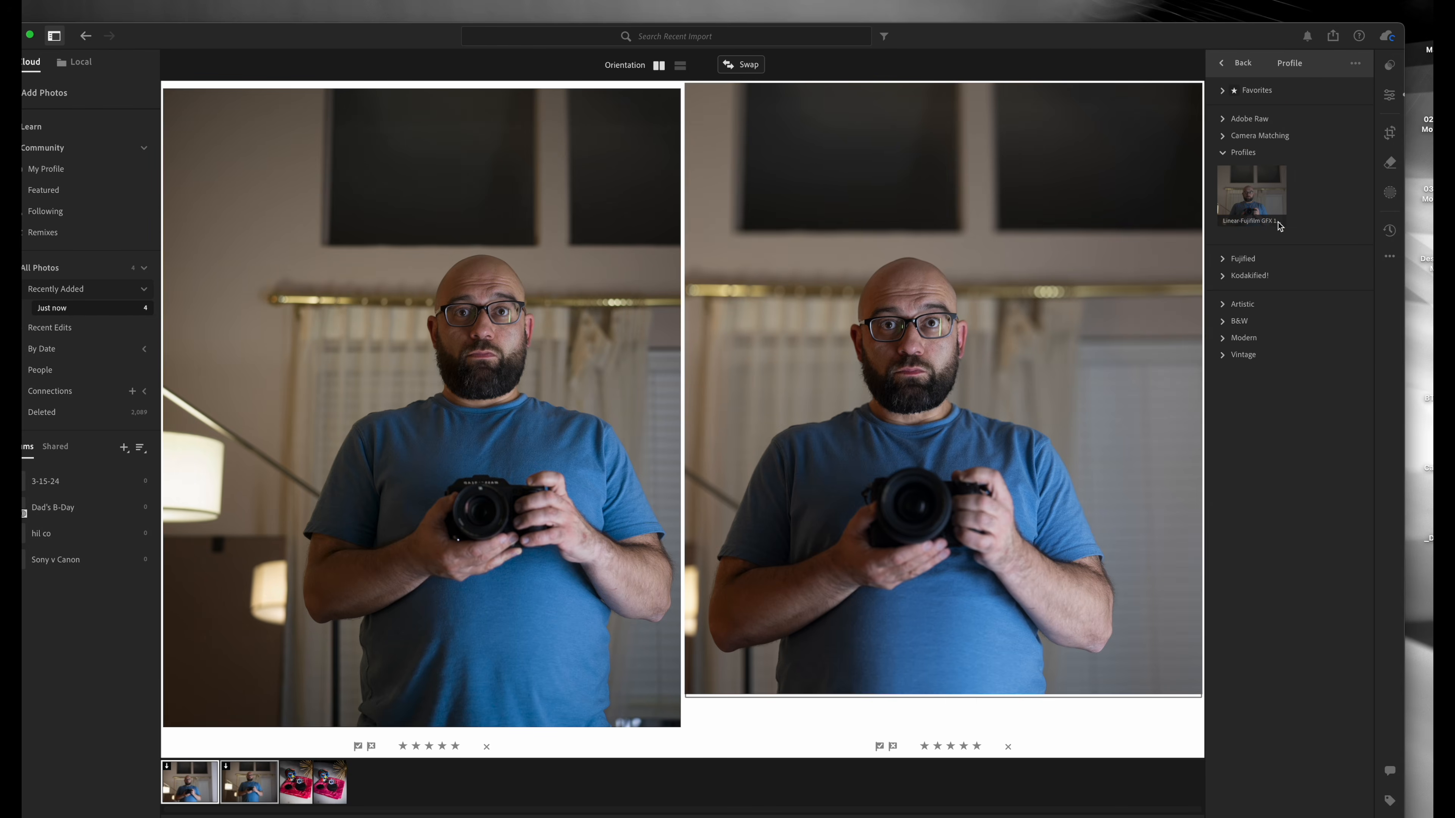
{"action": "left_click", "coordinate": [1250, 198]}
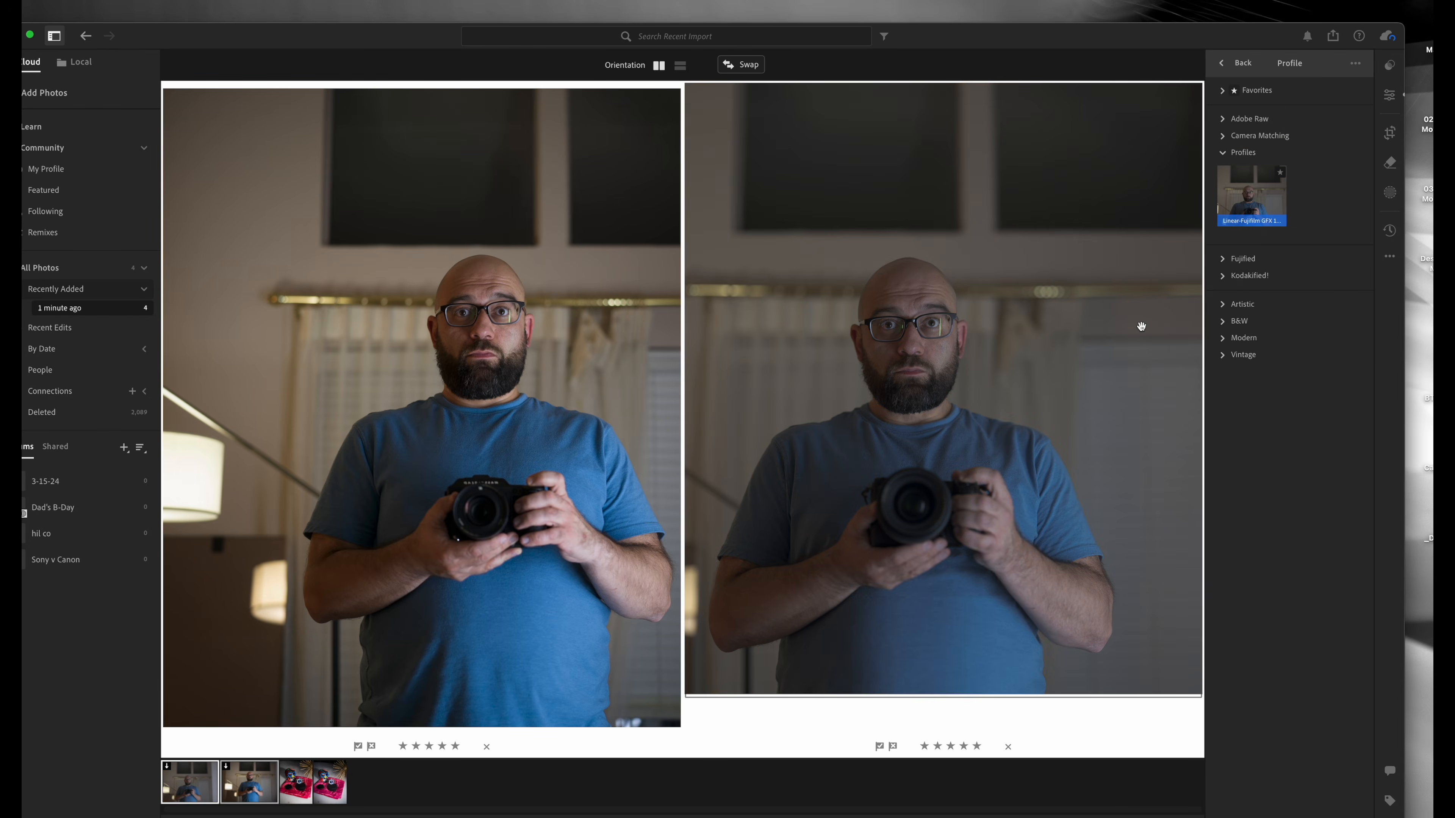
{"action": "left_click", "coordinate": [1391, 94]}
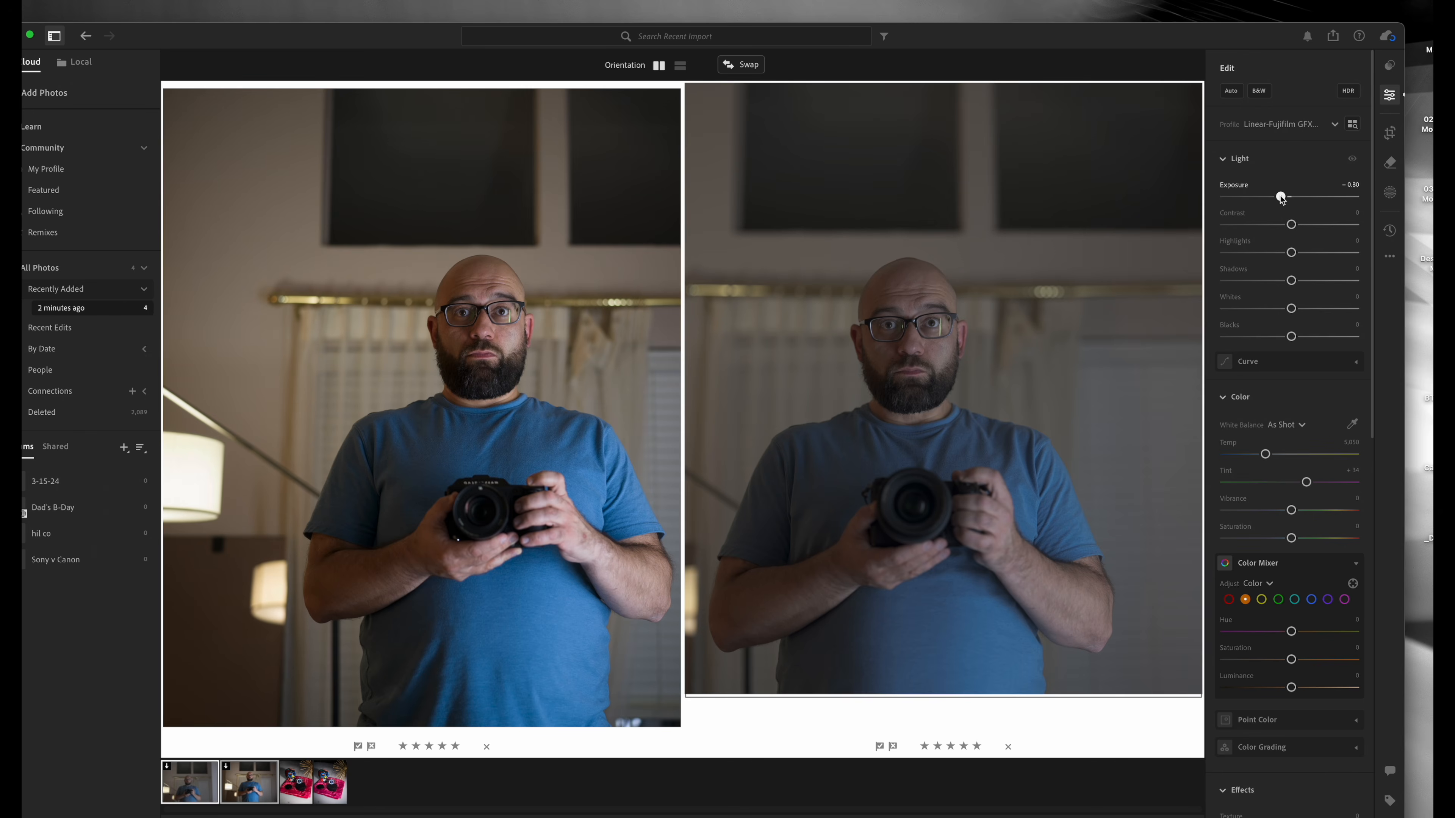
Step: Set the Fujifilm portrait's exposure to -0.55, whites to about +51, blacks to -24, vibrance to about +13 and saturation to about +18
{"action": "left_click_drag", "start_coordinate": [1280, 197], "coordinate": [1284, 198]}
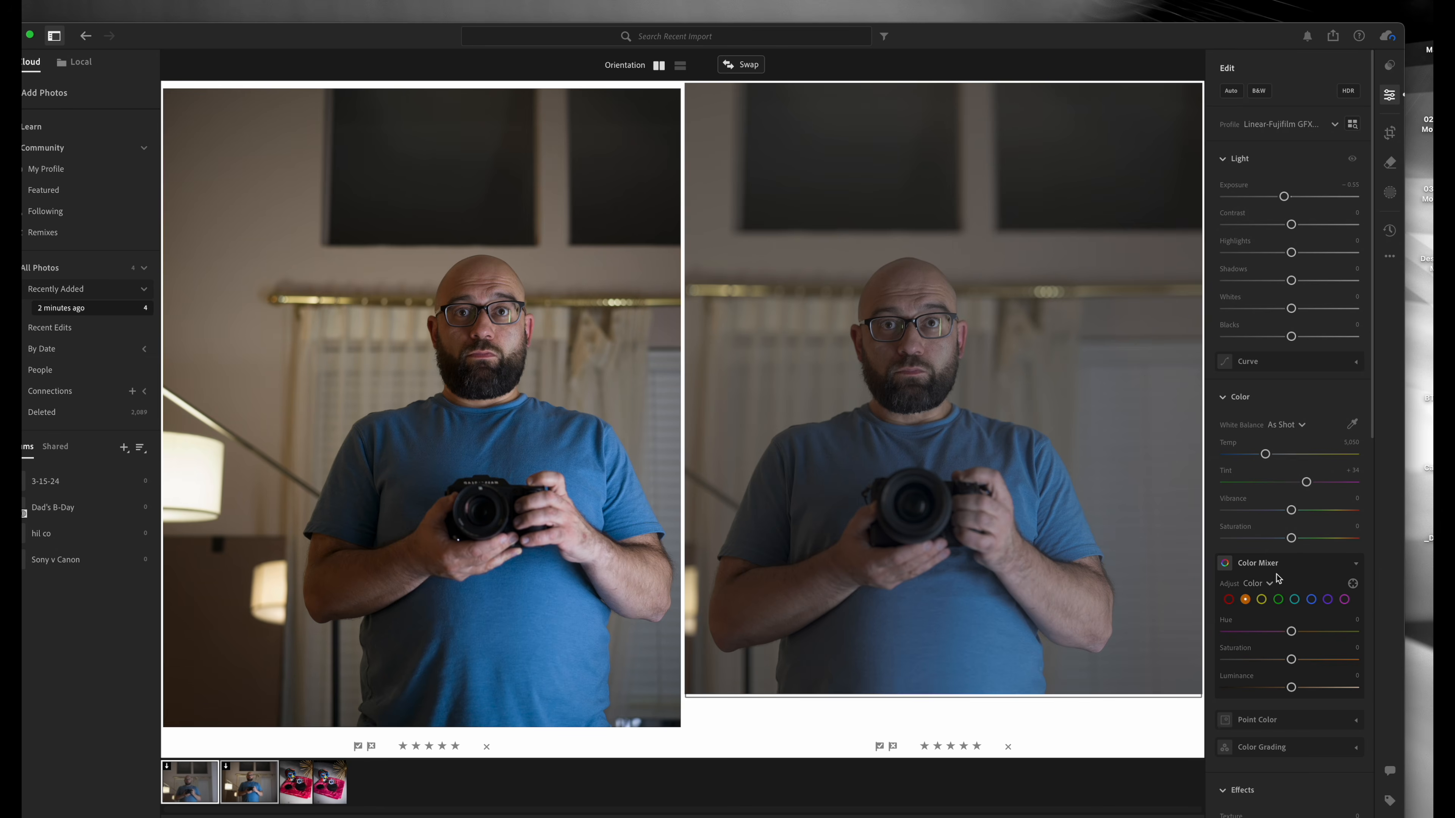
{"action": "left_click_drag", "start_coordinate": [1291, 539], "coordinate": [1299, 510]}
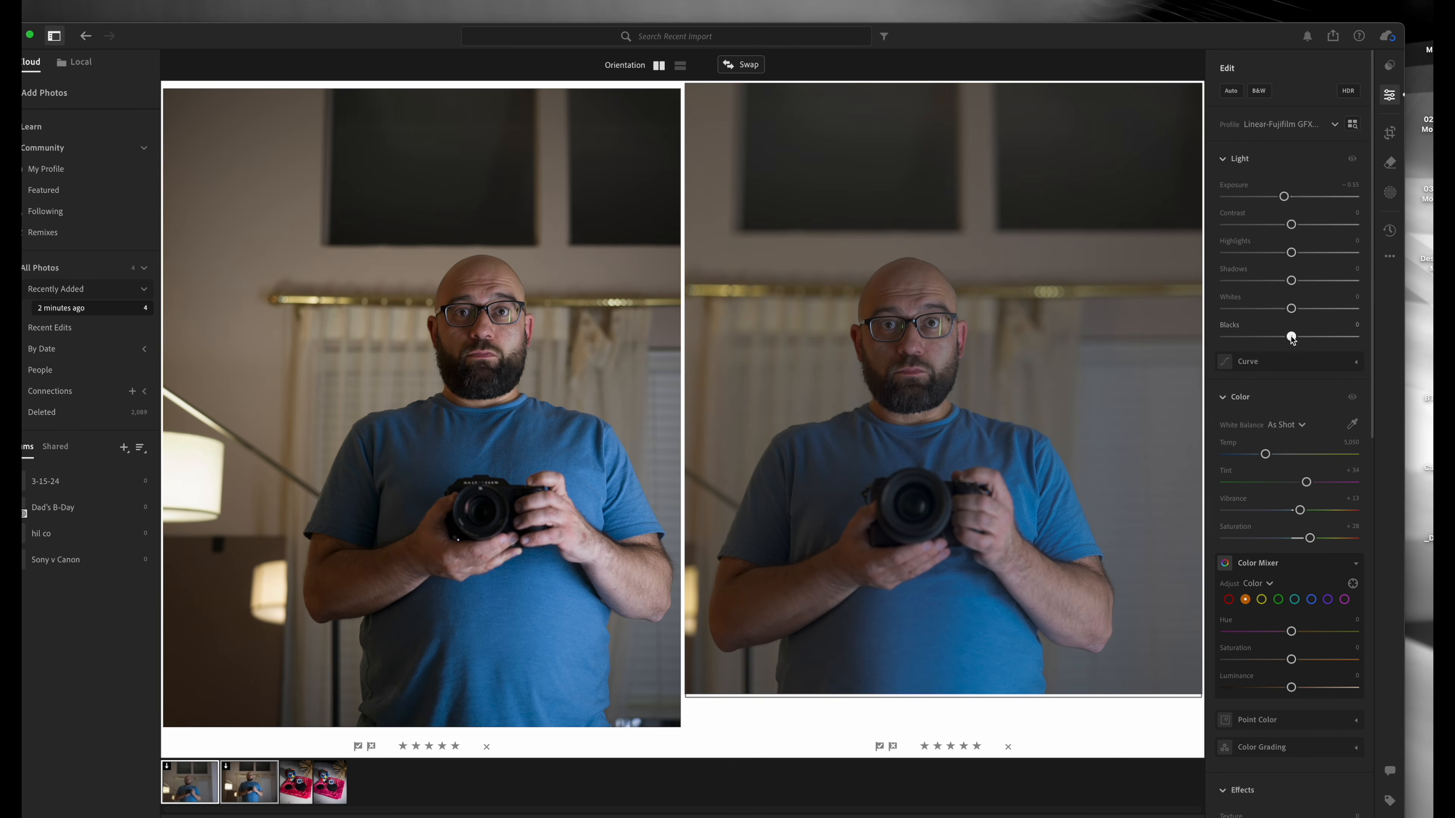
{"action": "left_click_drag", "start_coordinate": [1291, 337], "coordinate": [1325, 310]}
{"action": "left_click_drag", "start_coordinate": [1314, 539], "coordinate": [1303, 540]}
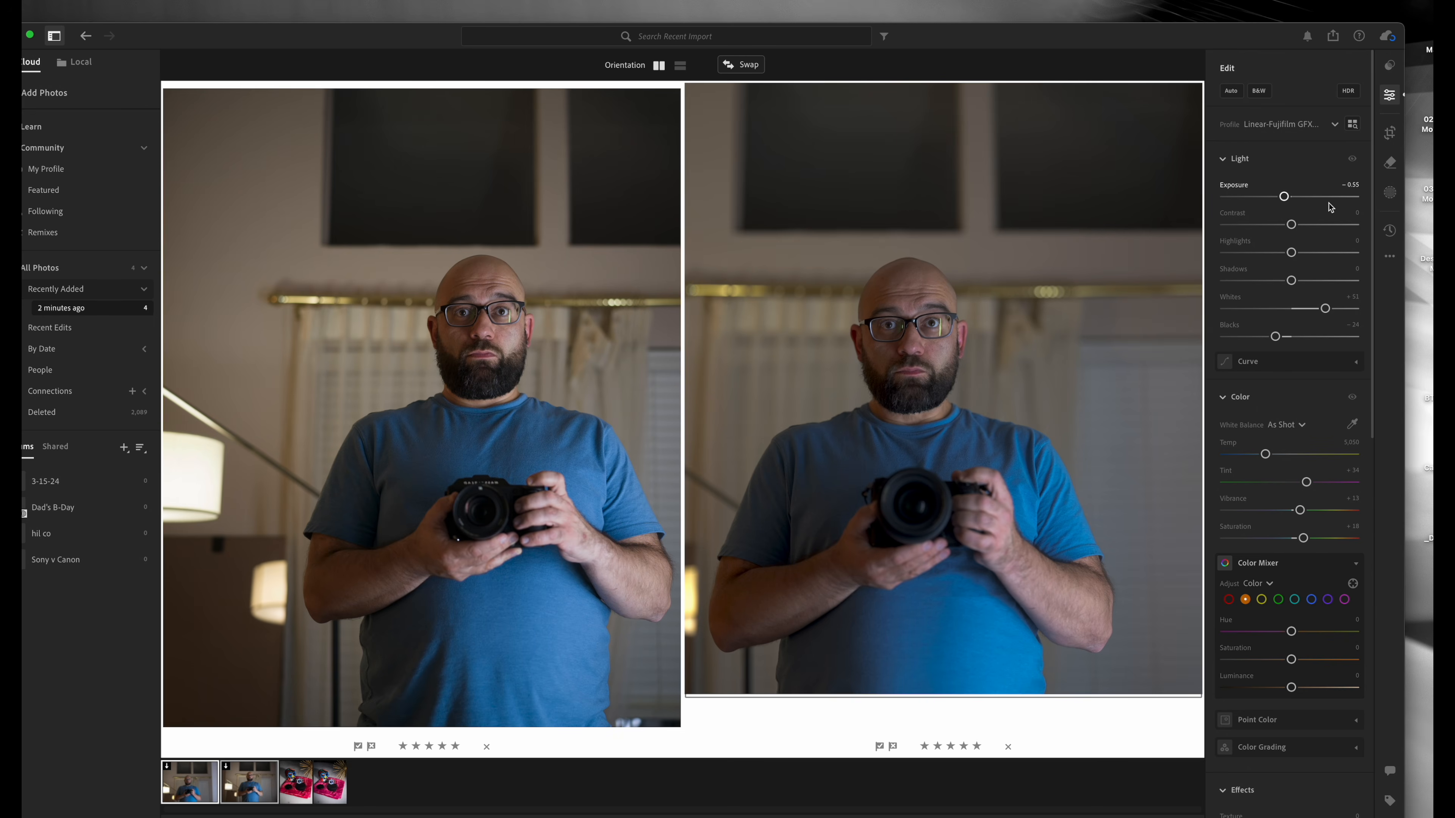
Step: Refine the portrait's colour: temperature 4,937, tint +31, vibrance +10, saturation about +16, red mixer saturation +5, and adjusted orange mixer saturation
{"action": "left_click_drag", "start_coordinate": [1266, 457], "coordinate": [1264, 455]}
{"action": "left_click_drag", "start_coordinate": [1291, 660], "coordinate": [1308, 663]}
{"action": "left_click", "coordinate": [1228, 600]}
{"action": "left_click_drag", "start_coordinate": [1293, 663], "coordinate": [1296, 664]}
{"action": "left_click_drag", "start_coordinate": [1303, 538], "coordinate": [1300, 541]}
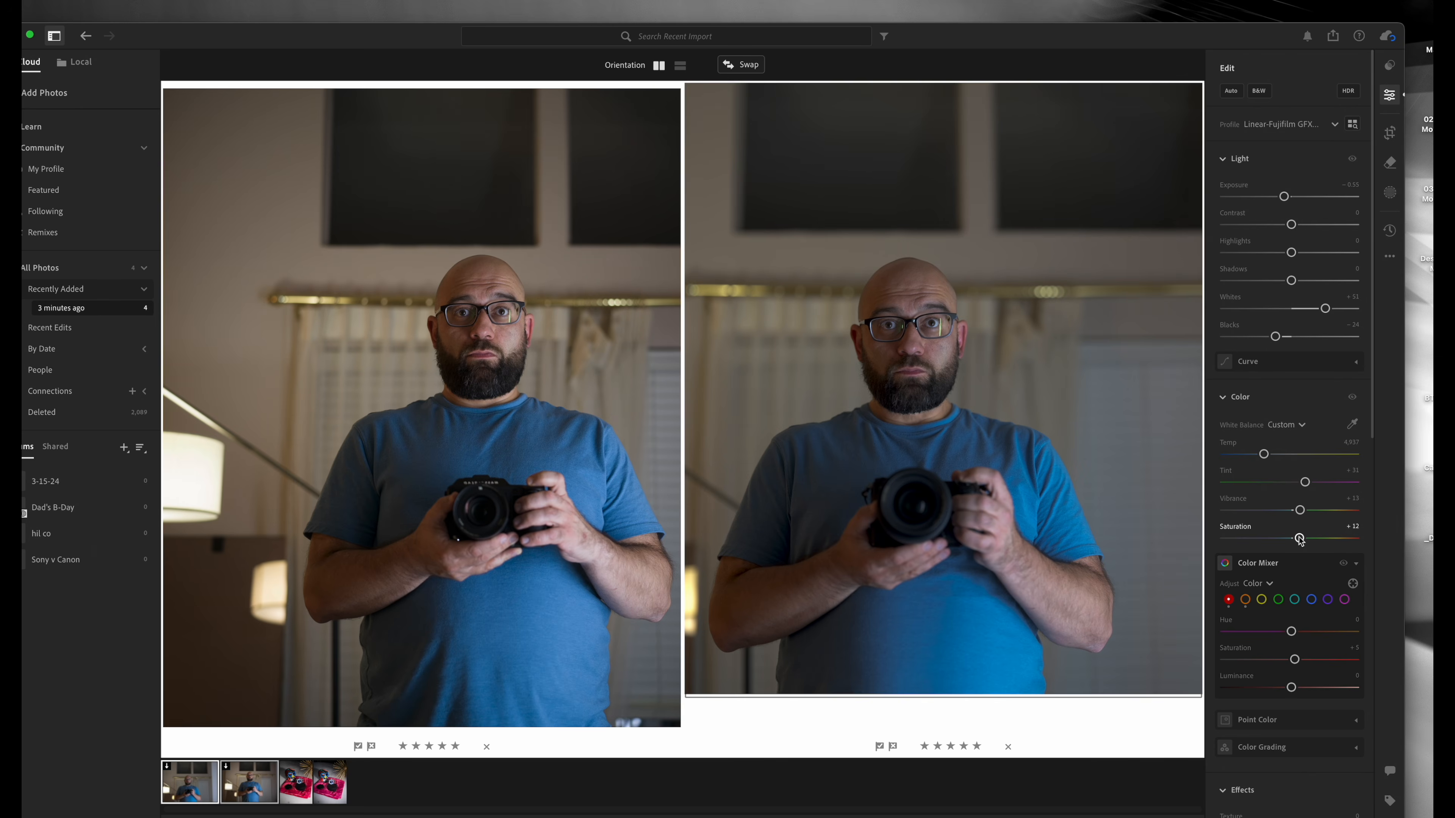
{"action": "mouse_move", "coordinate": [1299, 540]}
{"action": "left_mouse_down"}
{"action": "mouse_move", "coordinate": [1311, 539]}
{"action": "mouse_move", "coordinate": [1298, 515]}
{"action": "left_mouse_up"}
Step: Lower the portrait's contrast to -12, highlights to about -33 and shadows to -41, and raise its exposure slightly
{"action": "mouse_move", "coordinate": [1292, 224]}
{"action": "left_mouse_down"}
{"action": "mouse_move", "coordinate": [1273, 228]}
{"action": "mouse_move", "coordinate": [1286, 227]}
{"action": "left_mouse_up"}
{"action": "left_click_drag", "start_coordinate": [1291, 252], "coordinate": [1266, 281]}
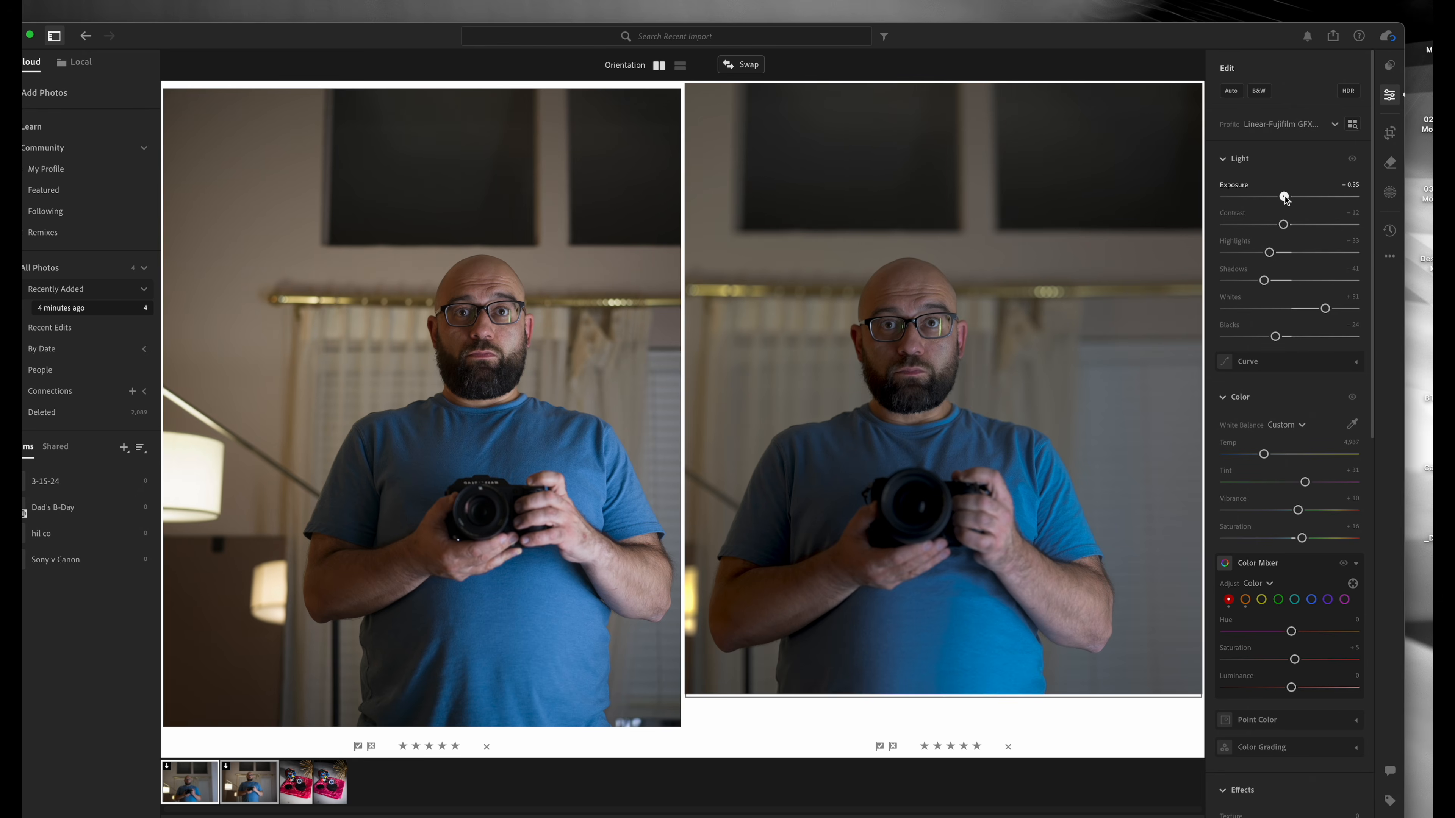
{"action": "left_click_drag", "start_coordinate": [1285, 198], "coordinate": [1287, 200]}
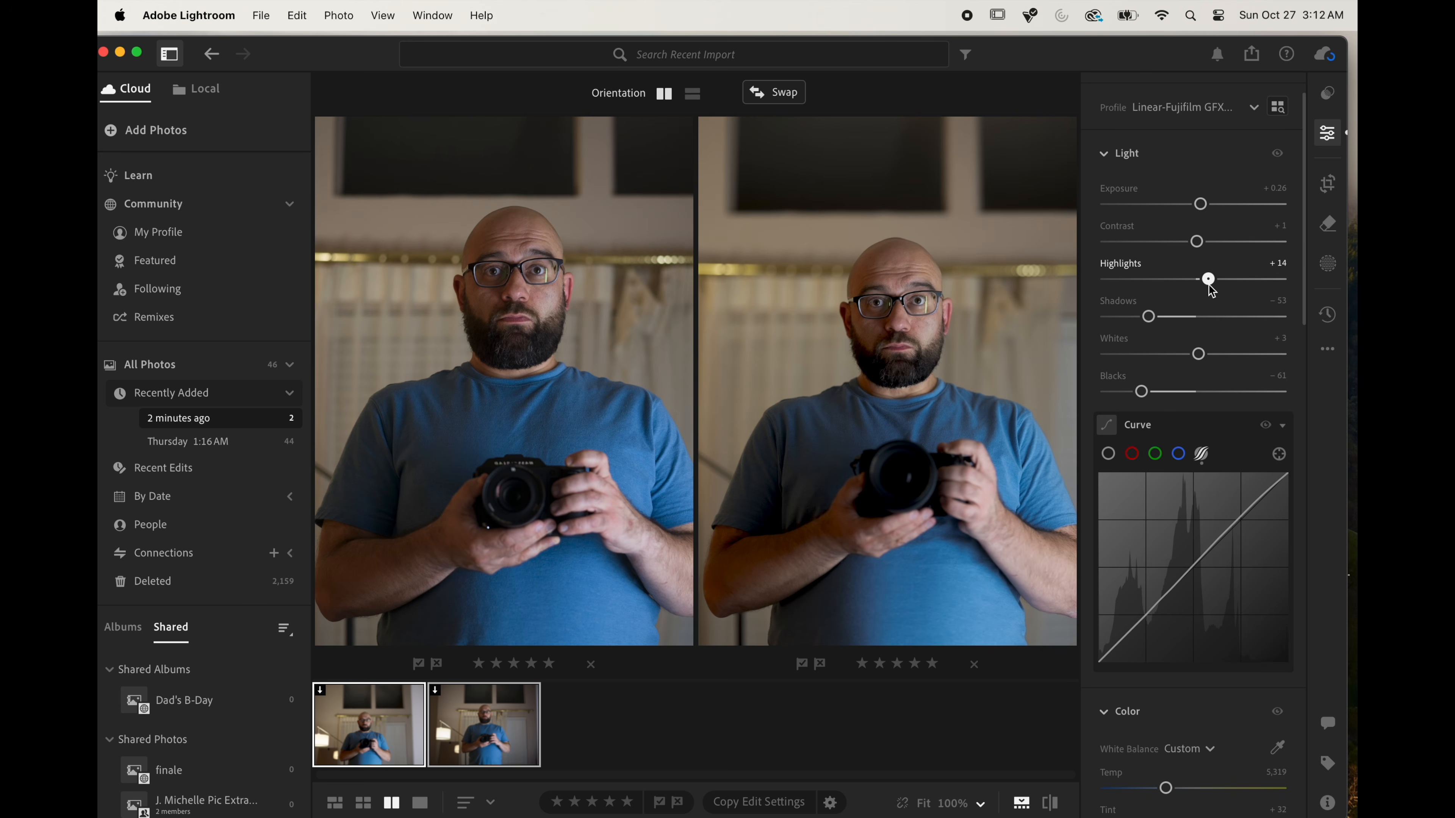
Step: Set the highlights of the portrait with the linear Fujifilm profile to -19
{"action": "left_click_drag", "start_coordinate": [1207, 279], "coordinate": [1182, 292]}
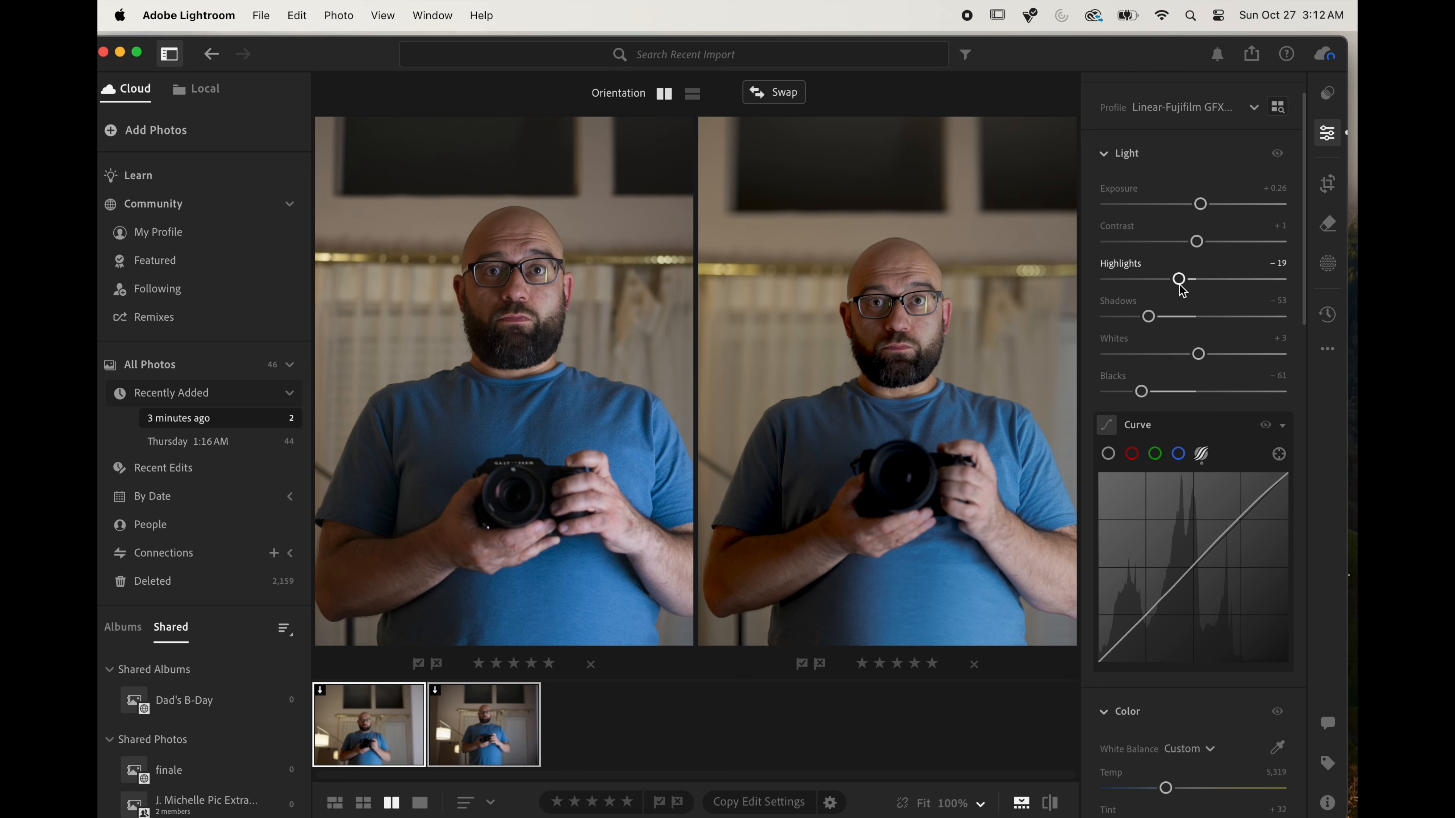
{"action": "scroll", "coordinate": [916, 336], "scroll_direction": "up", "scroll_amount": 3}
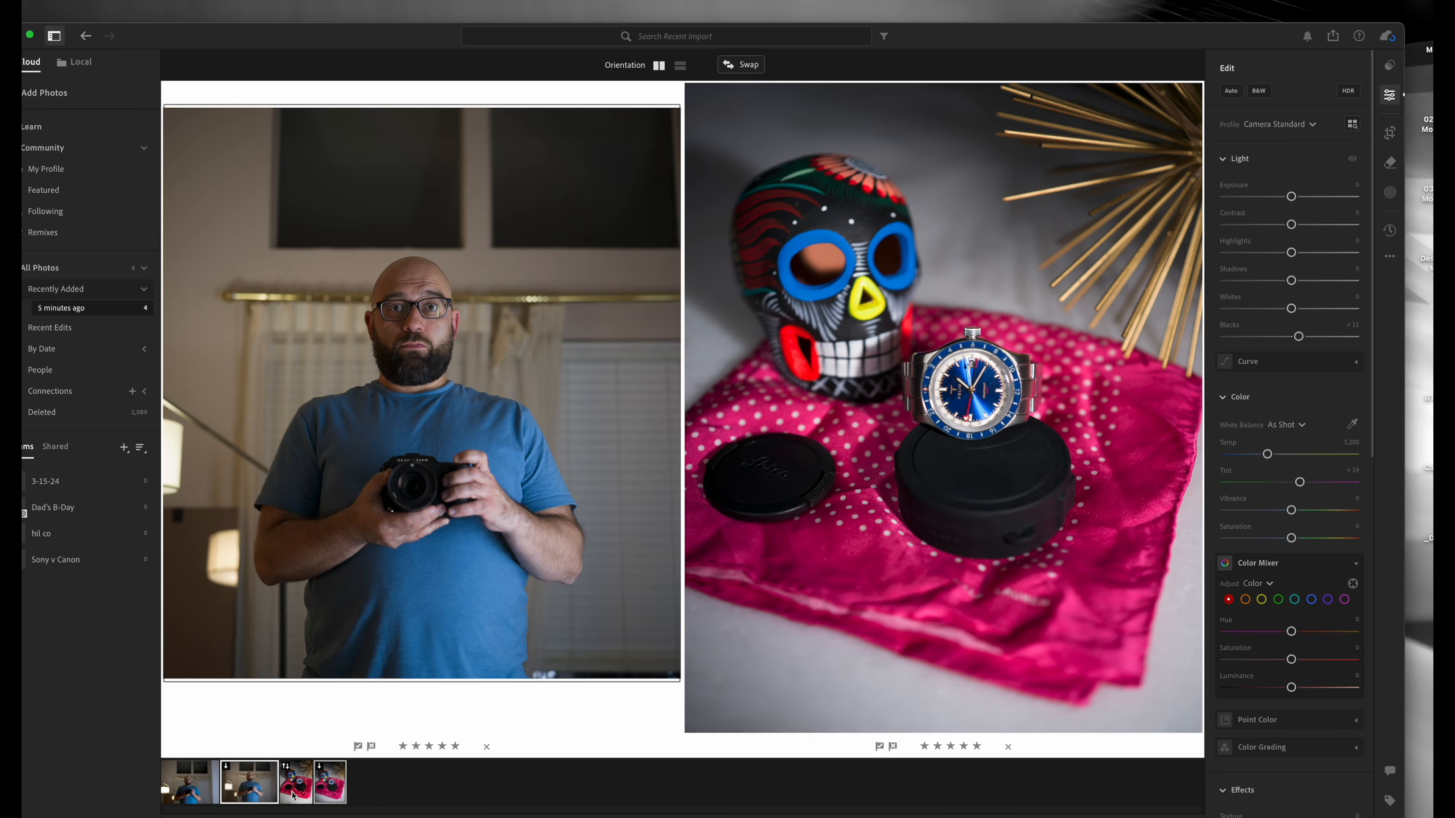
Step: Put the two skull-and-watch photos side by side with photo info shown, and compare the watch close up before restoring a wide framing
{"action": "left_click", "coordinate": [304, 800]}
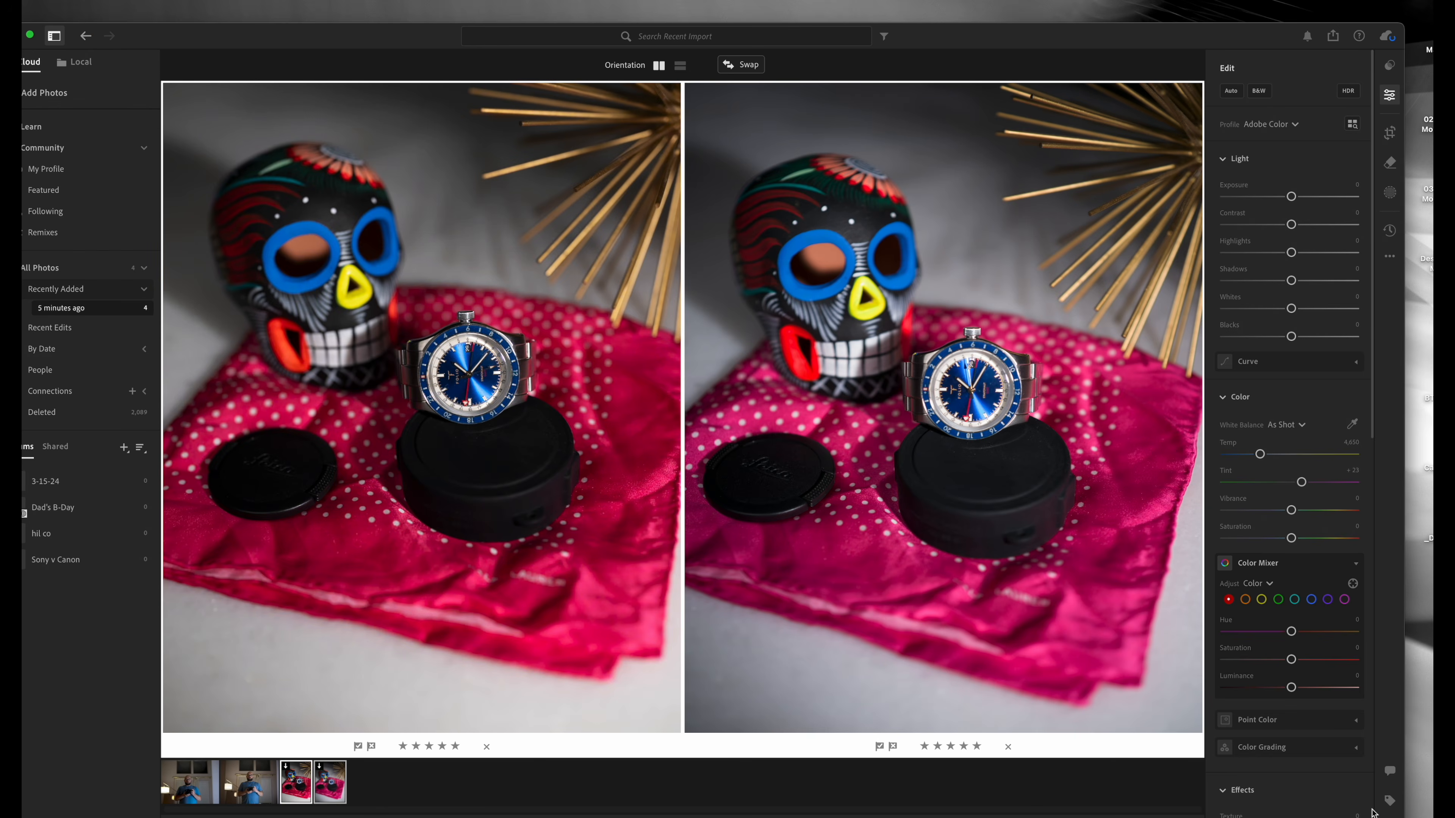
{"action": "key", "text": "i"}
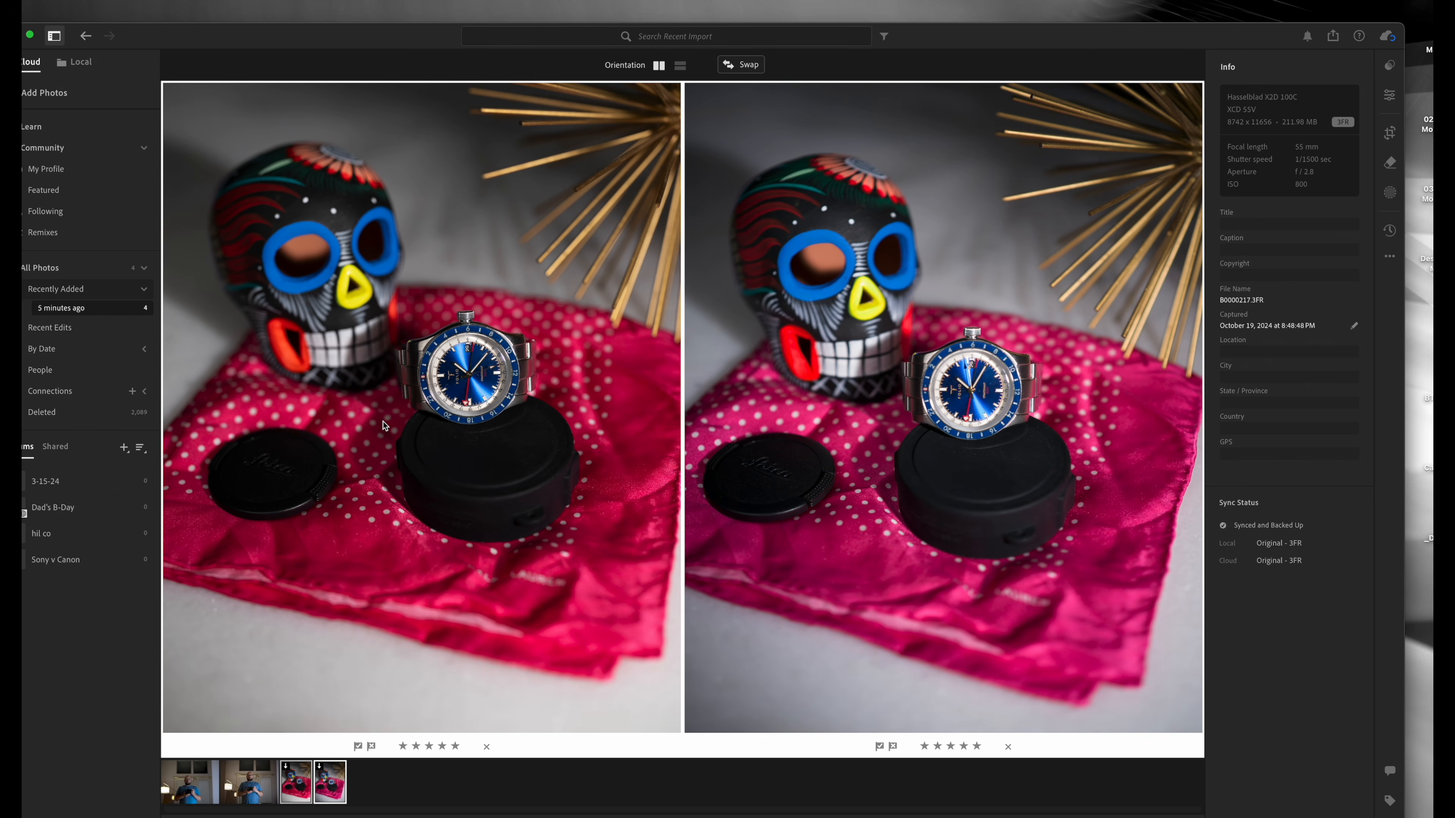
{"action": "left_click", "coordinate": [966, 423]}
{"action": "left_click", "coordinate": [484, 398]}
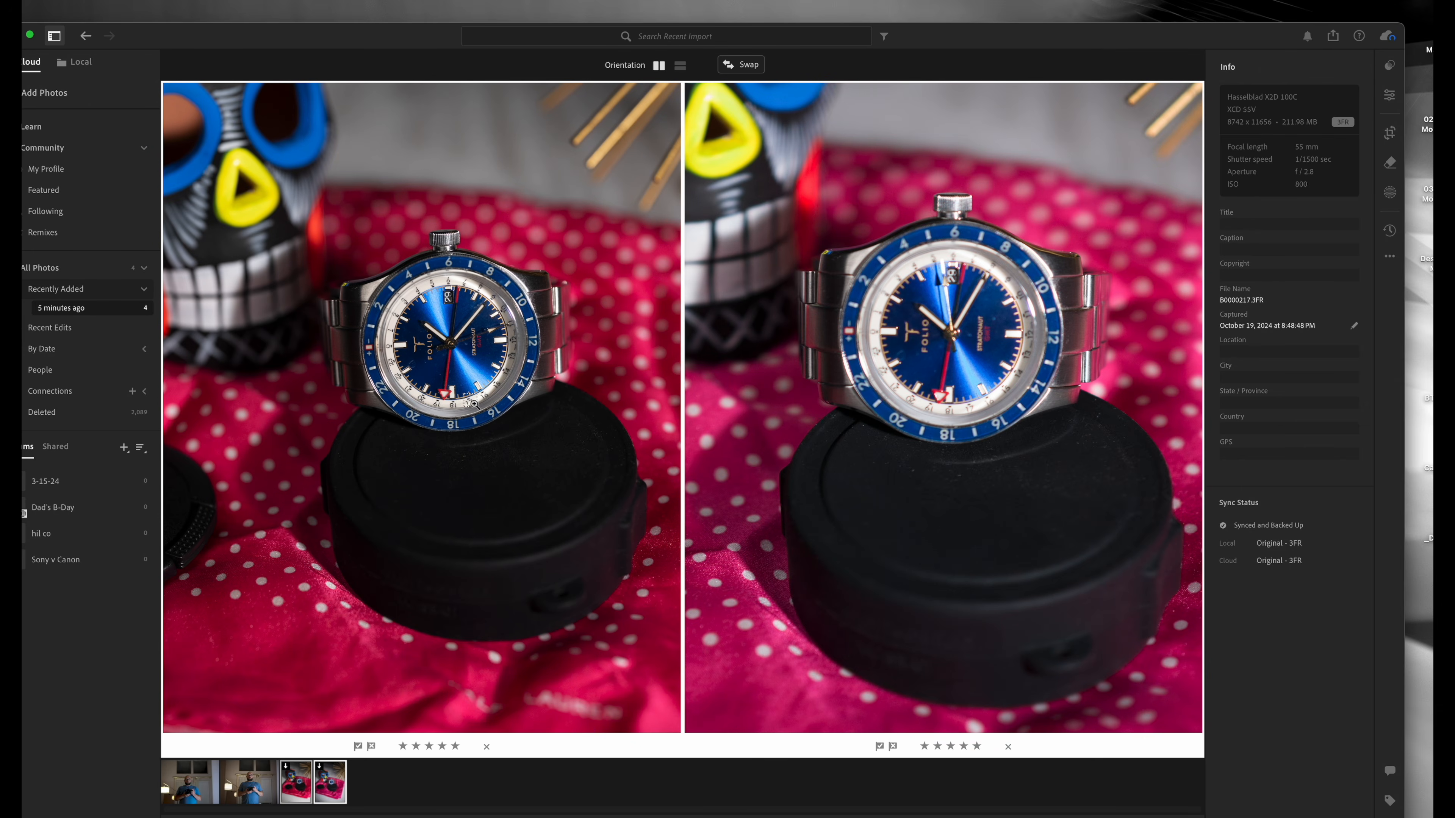
{"action": "left_click", "coordinate": [503, 403]}
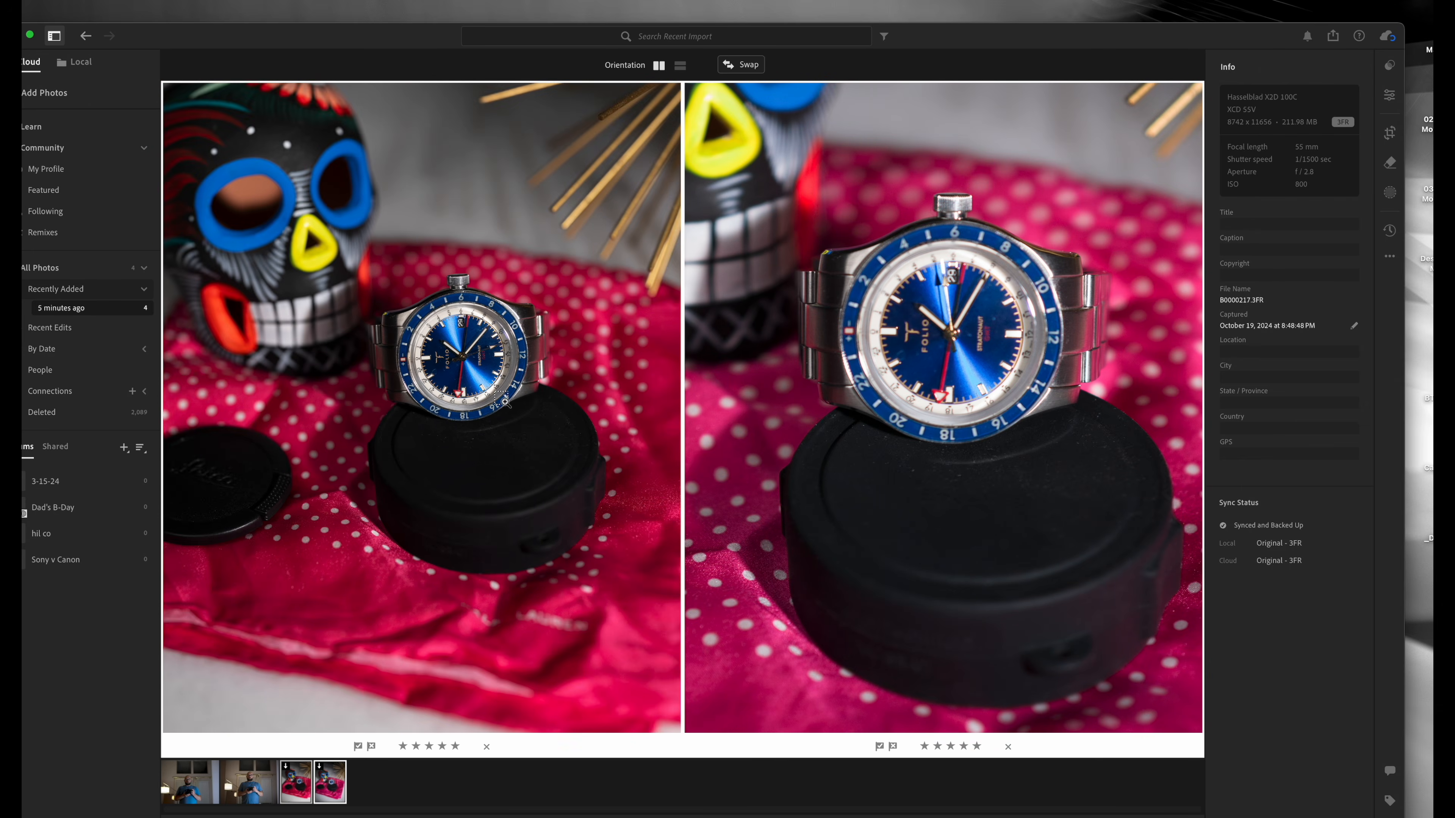
{"action": "left_click", "coordinate": [503, 402]}
{"action": "left_click", "coordinate": [504, 402]}
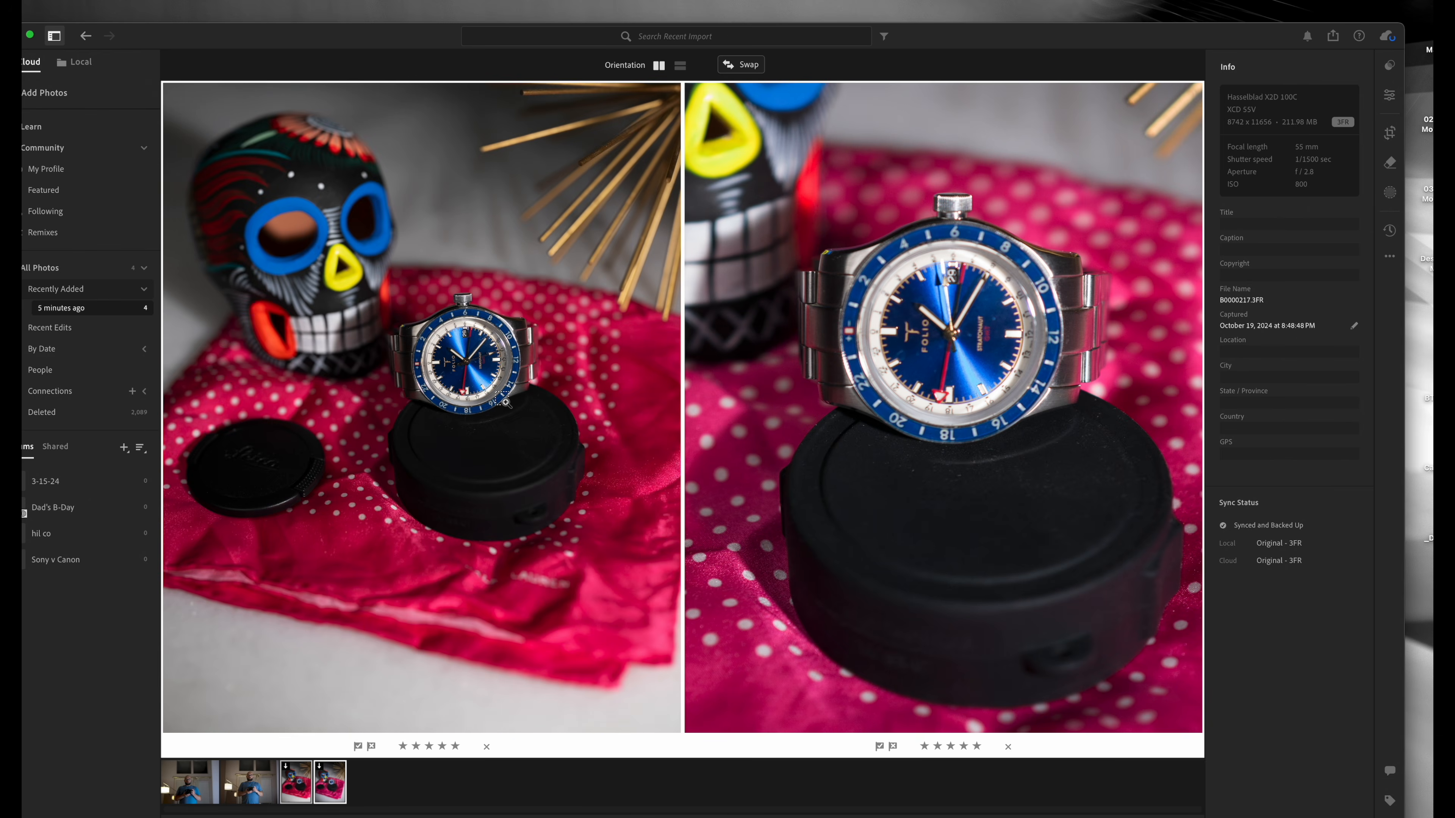
{"action": "left_click", "coordinate": [985, 355]}
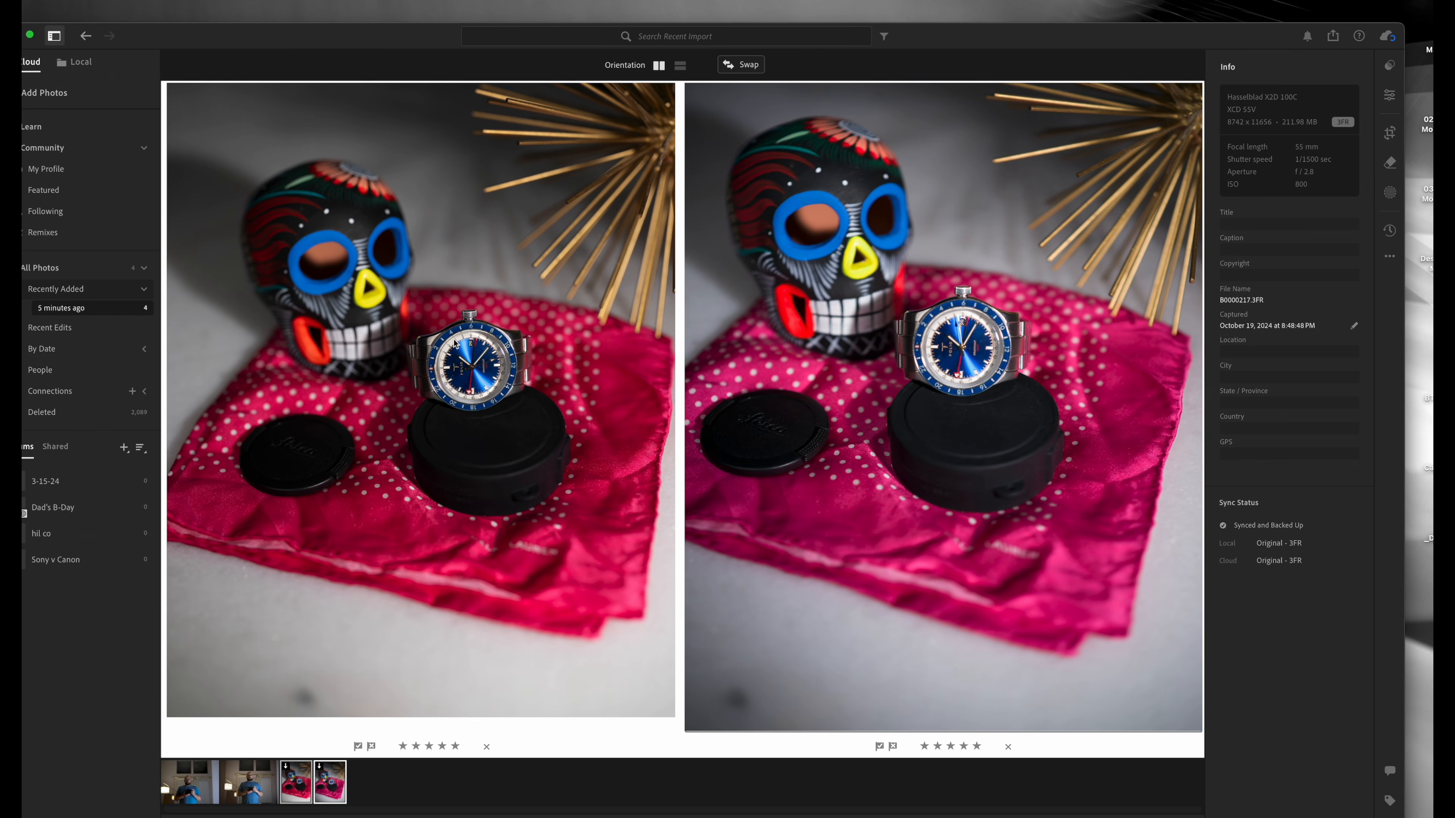
Step: Apply the Linear-Fujifilm GFX 100S II profile to the Fujifilm skull-and-watch photo
{"action": "left_click", "coordinate": [451, 305]}
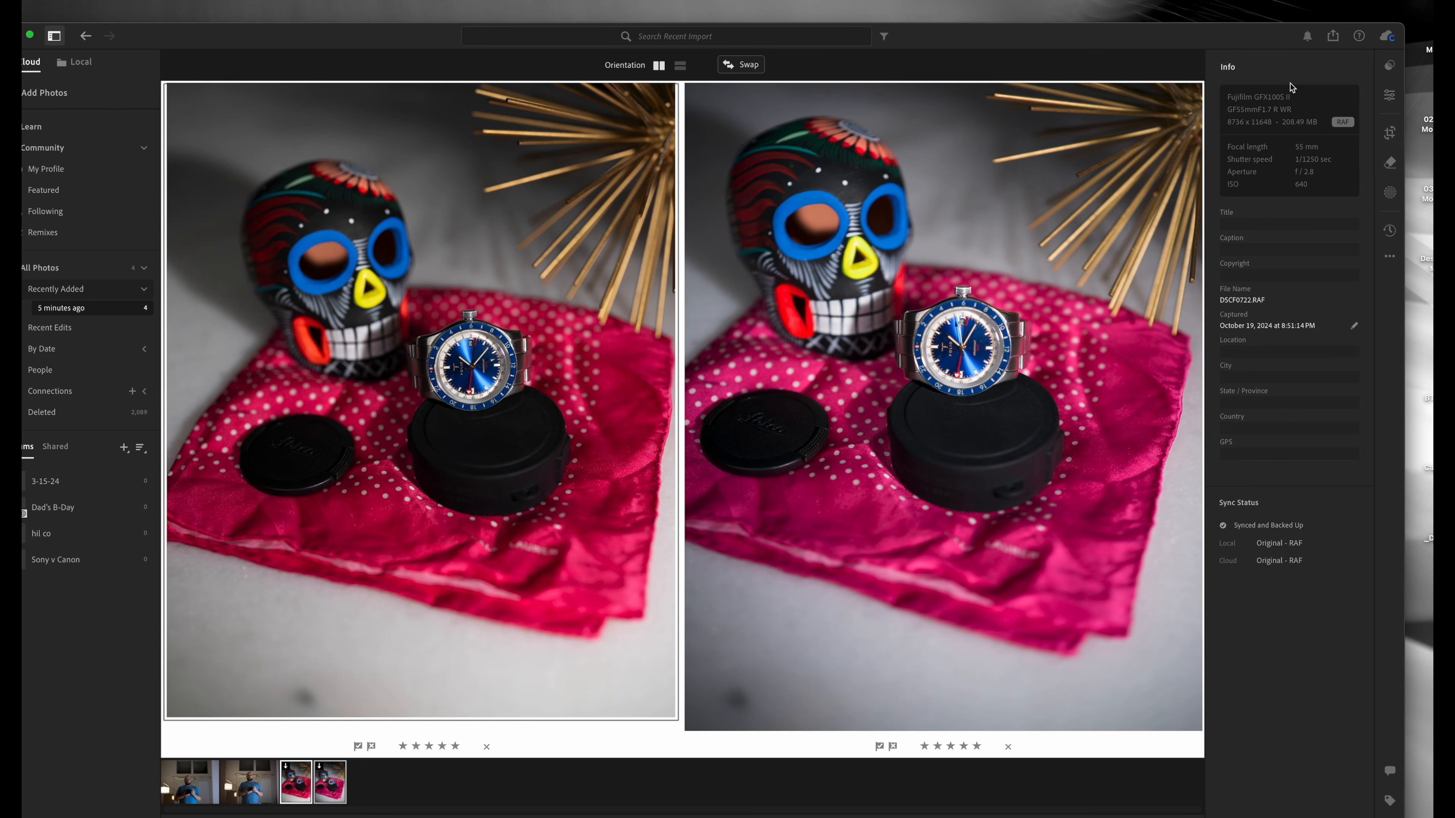
{"action": "left_click", "coordinate": [1390, 96]}
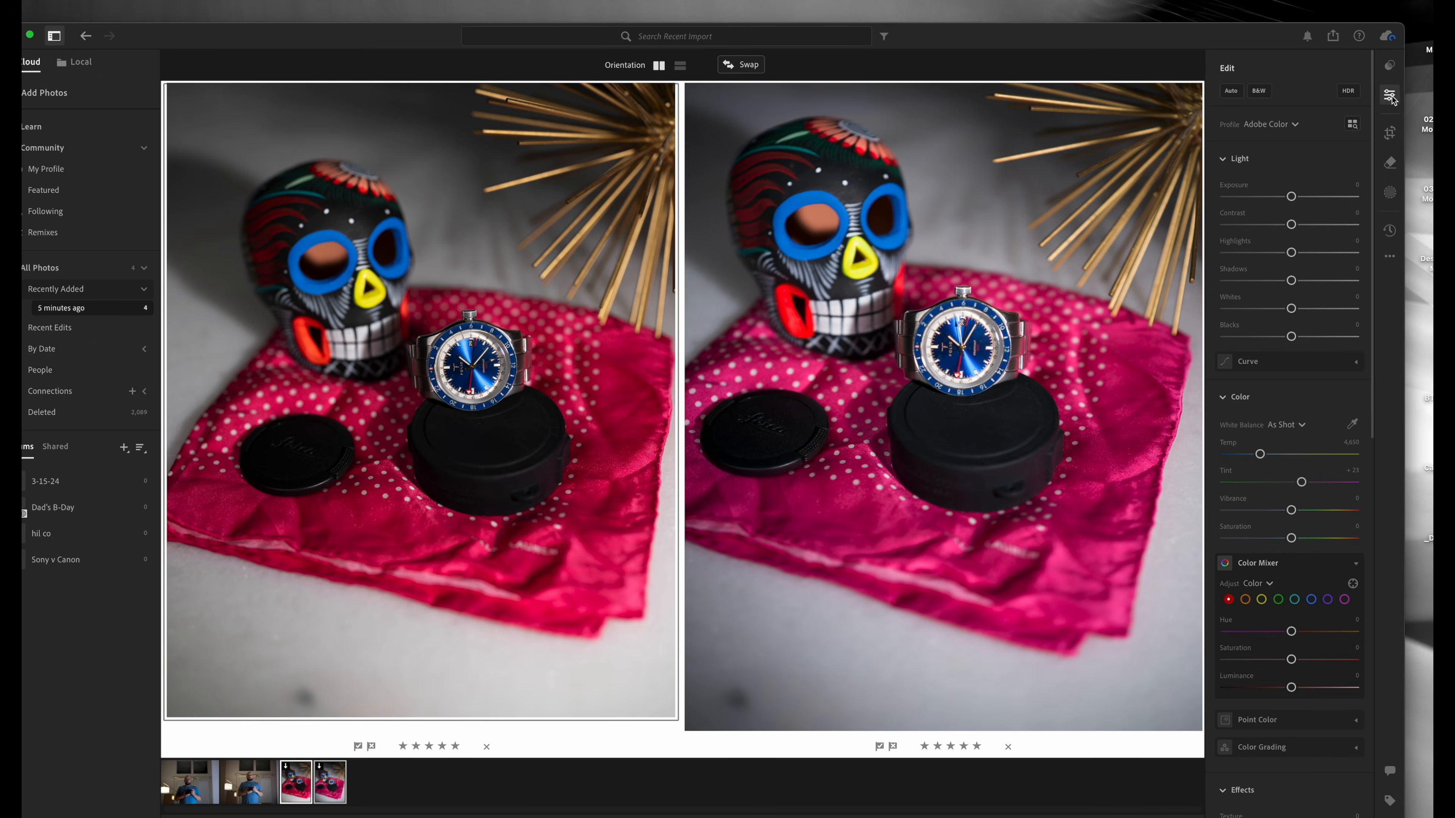
{"action": "left_click", "coordinate": [1352, 124]}
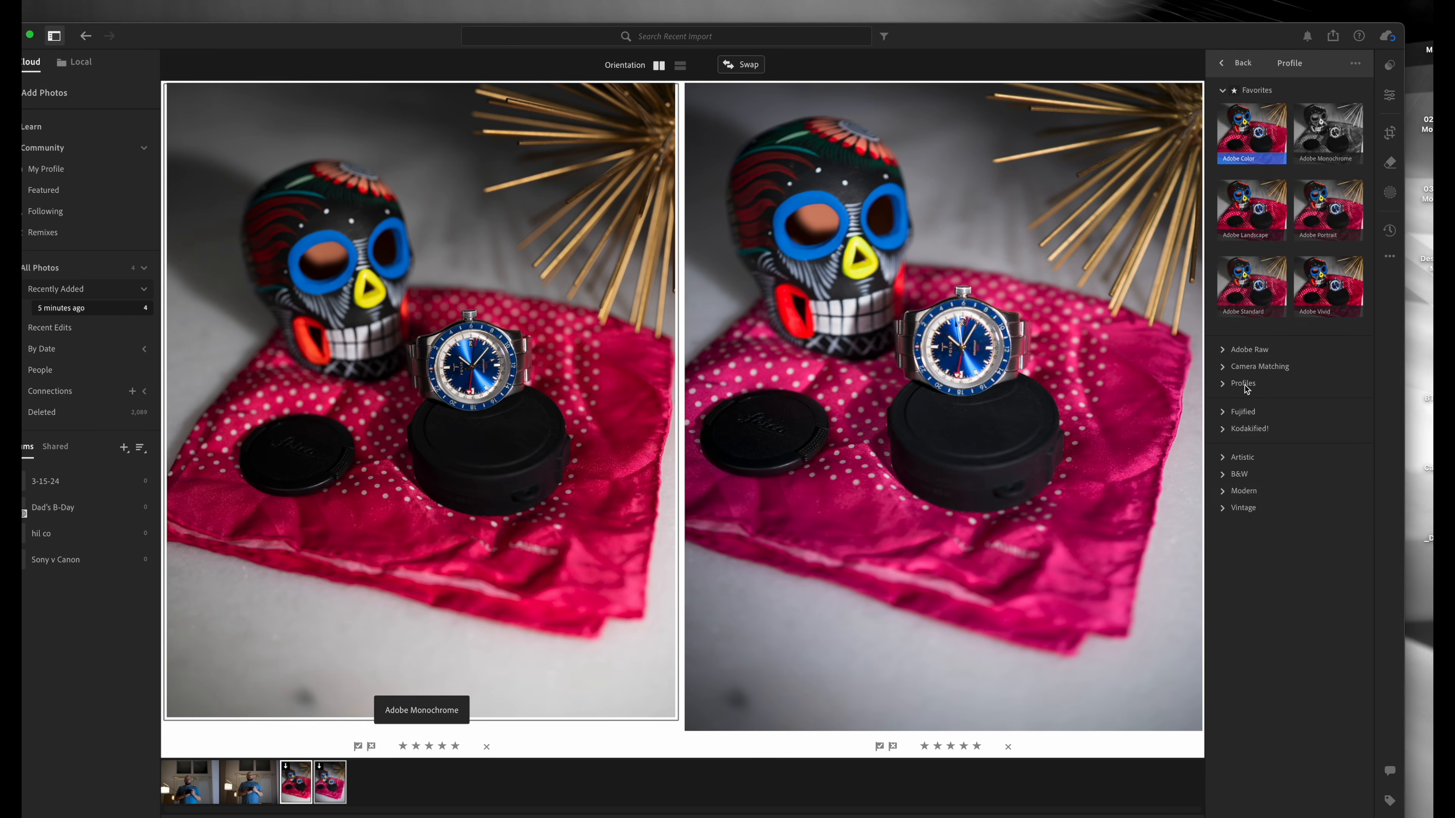
{"action": "left_click", "coordinate": [1245, 385]}
{"action": "left_click", "coordinate": [1253, 195]}
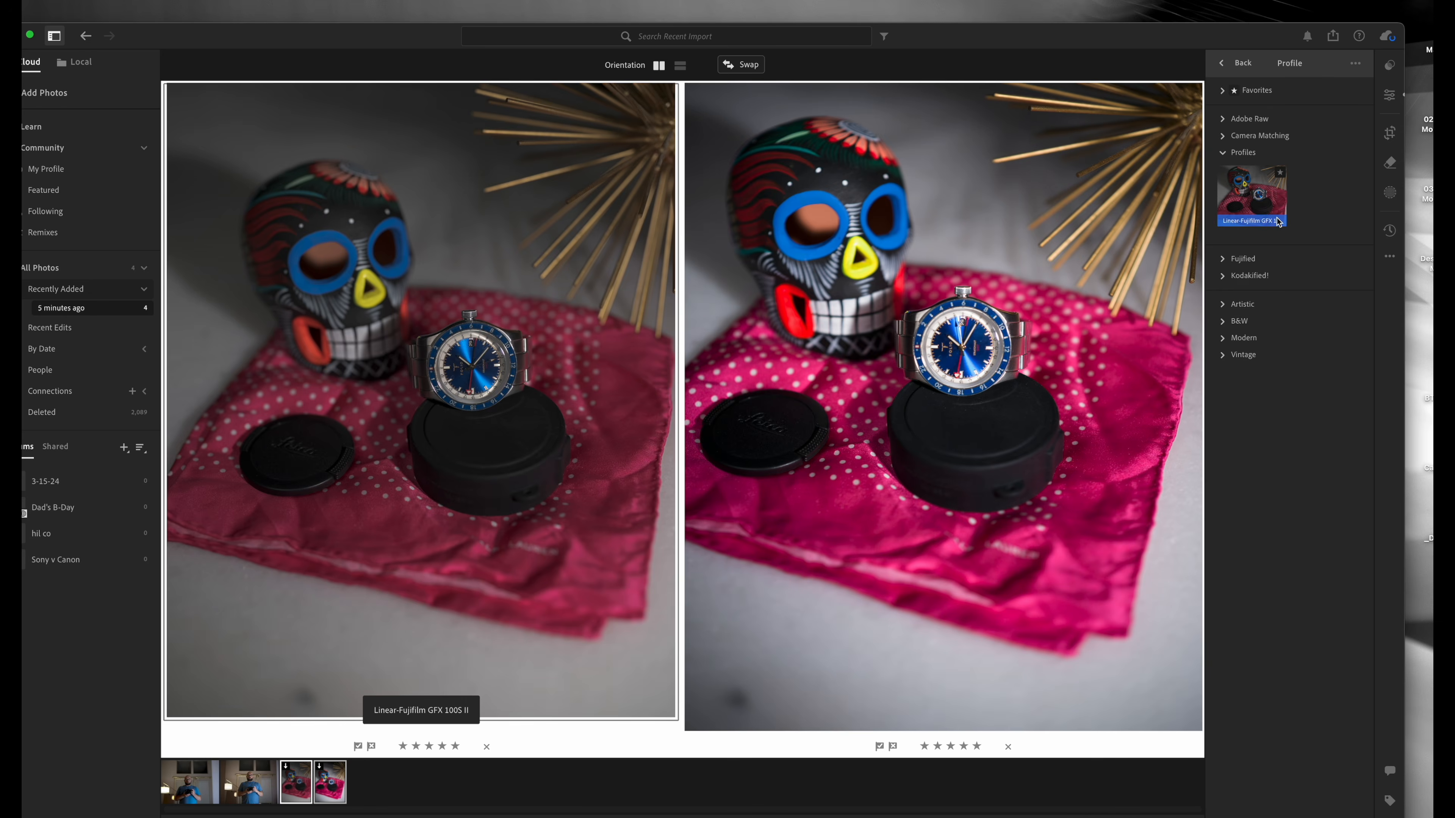
{"action": "left_click", "coordinate": [1391, 96]}
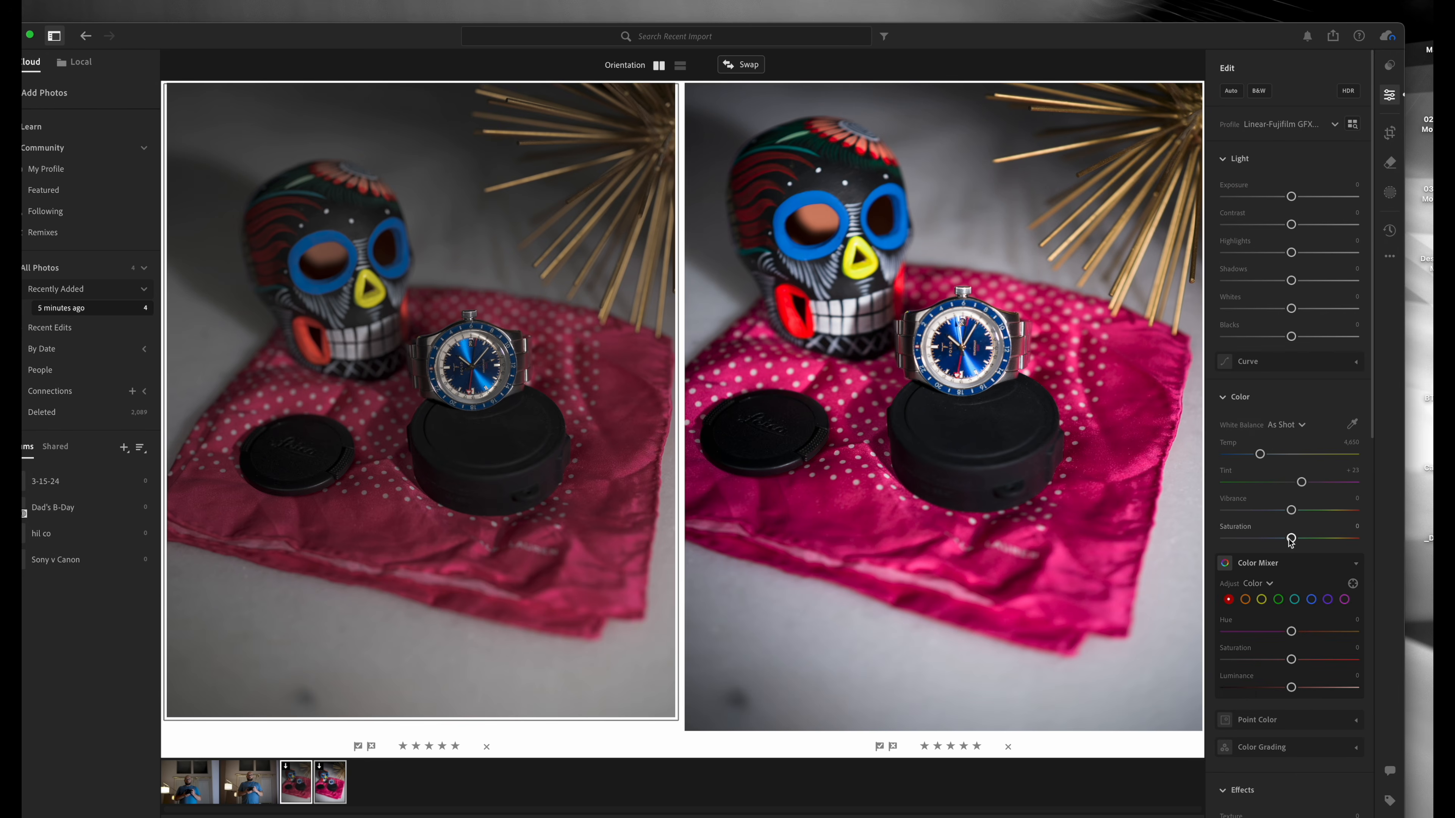
Step: Set the Fujifilm still life's saturation to about +30, vibrance +15, blacks -51, whites +69, exposure +0.83 and temperature 4,332
{"action": "mouse_move", "coordinate": [1292, 539]}
{"action": "left_mouse_down"}
{"action": "mouse_move", "coordinate": [1322, 539]}
{"action": "mouse_move", "coordinate": [1302, 511]}
{"action": "mouse_move", "coordinate": [1312, 539]}
{"action": "left_mouse_up"}
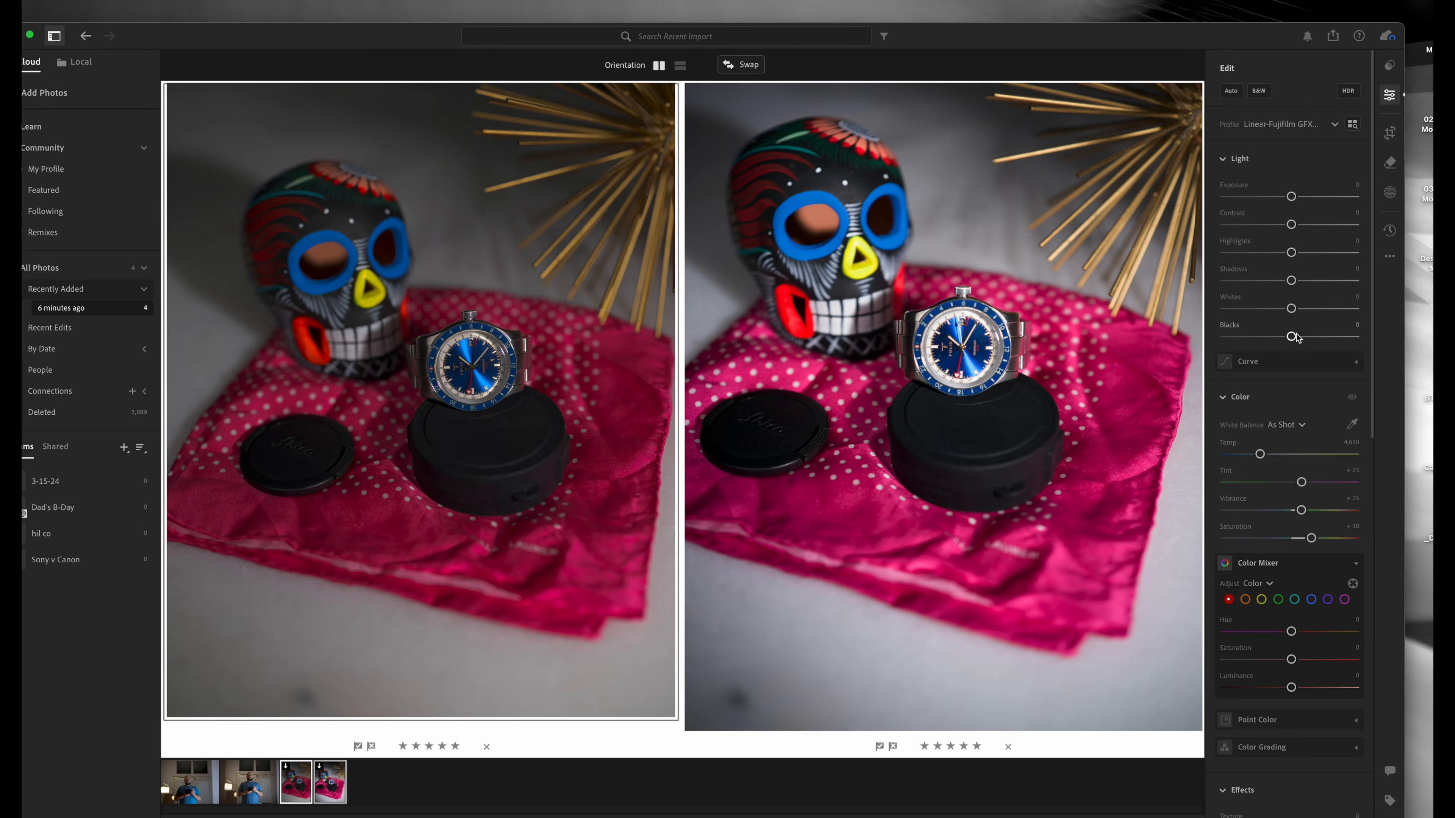
{"action": "left_click_drag", "start_coordinate": [1291, 336], "coordinate": [1337, 309]}
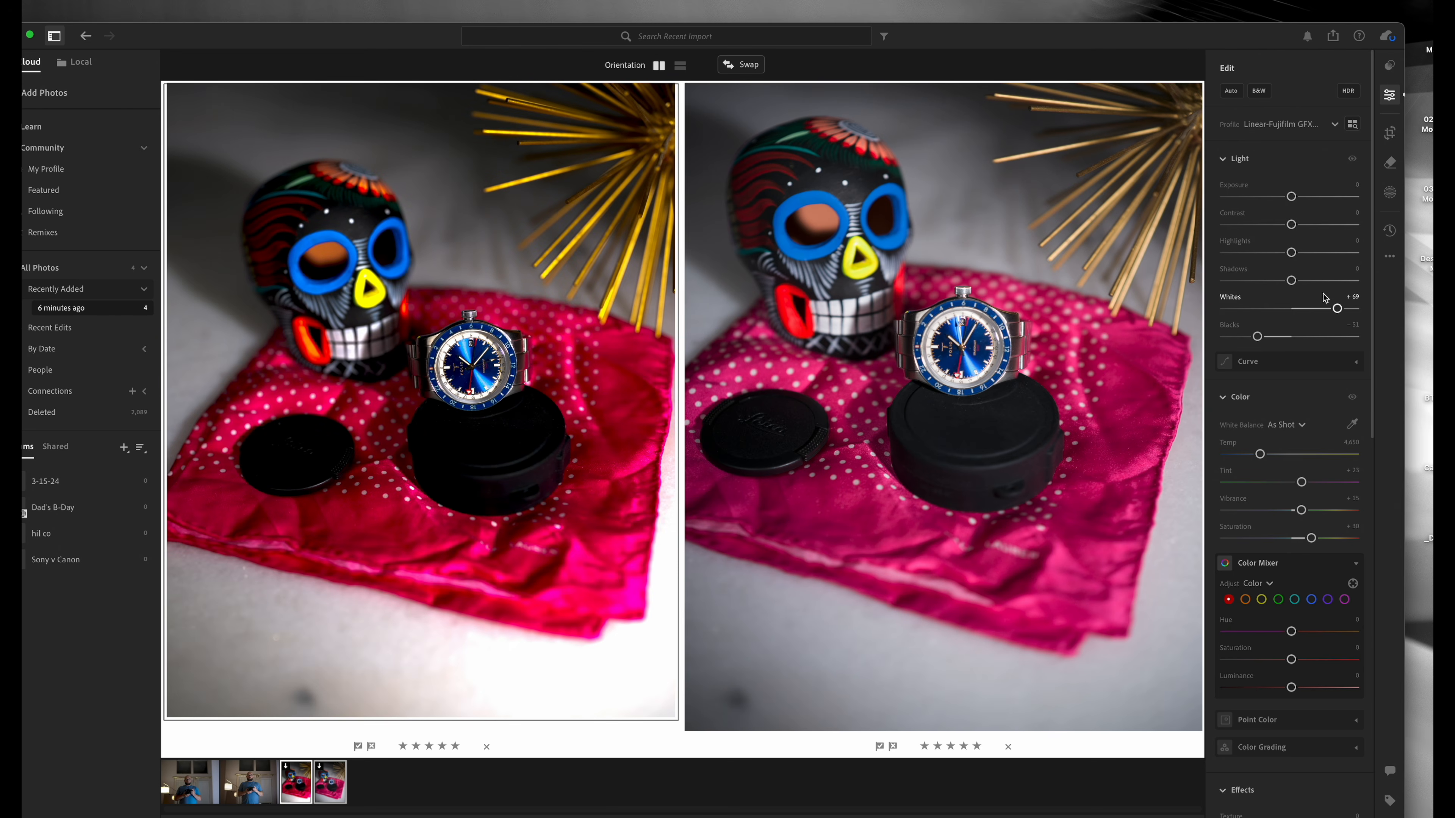
{"action": "left_click_drag", "start_coordinate": [1291, 196], "coordinate": [1302, 196]}
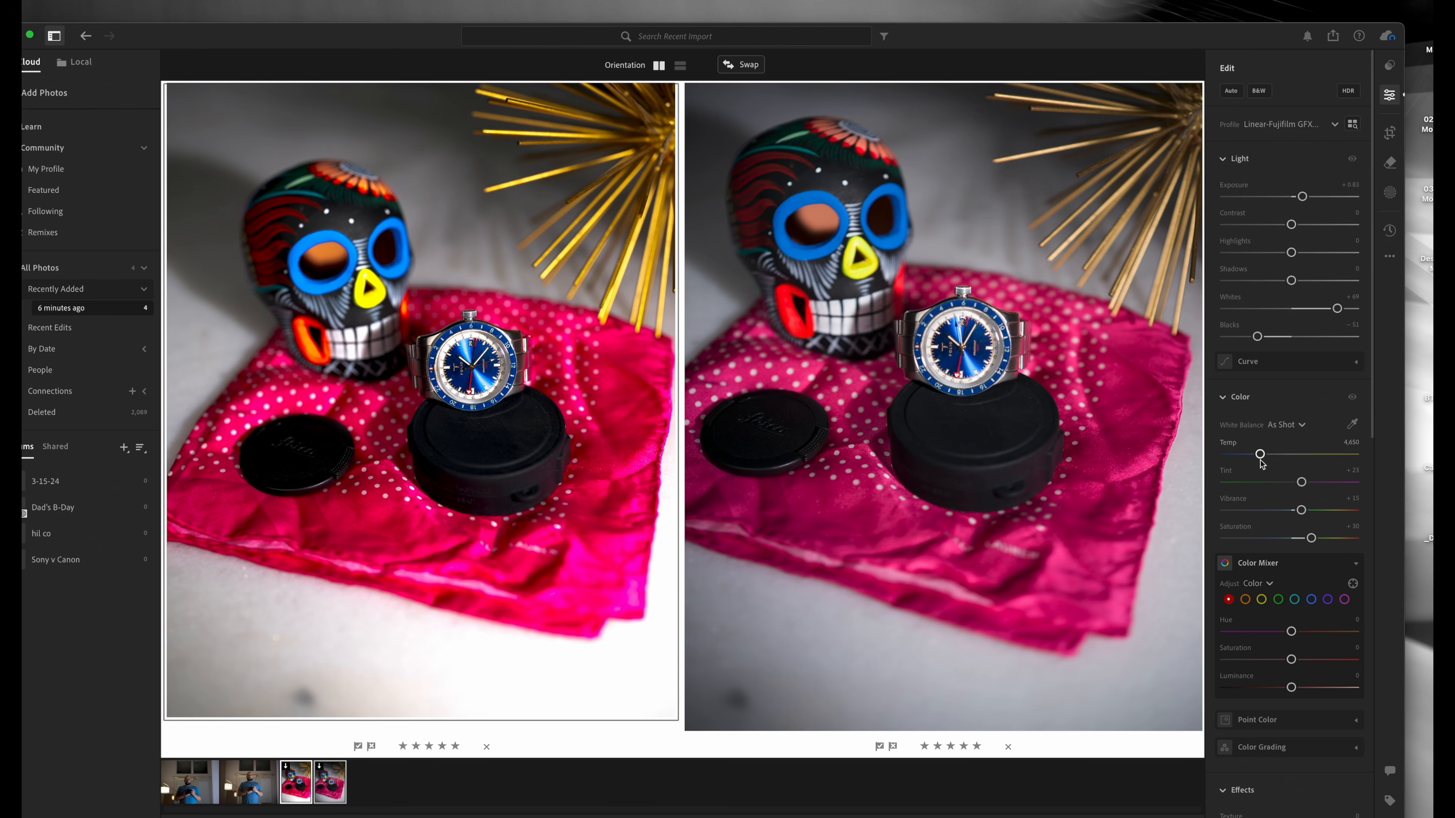
{"action": "left_click_drag", "start_coordinate": [1260, 455], "coordinate": [1258, 455]}
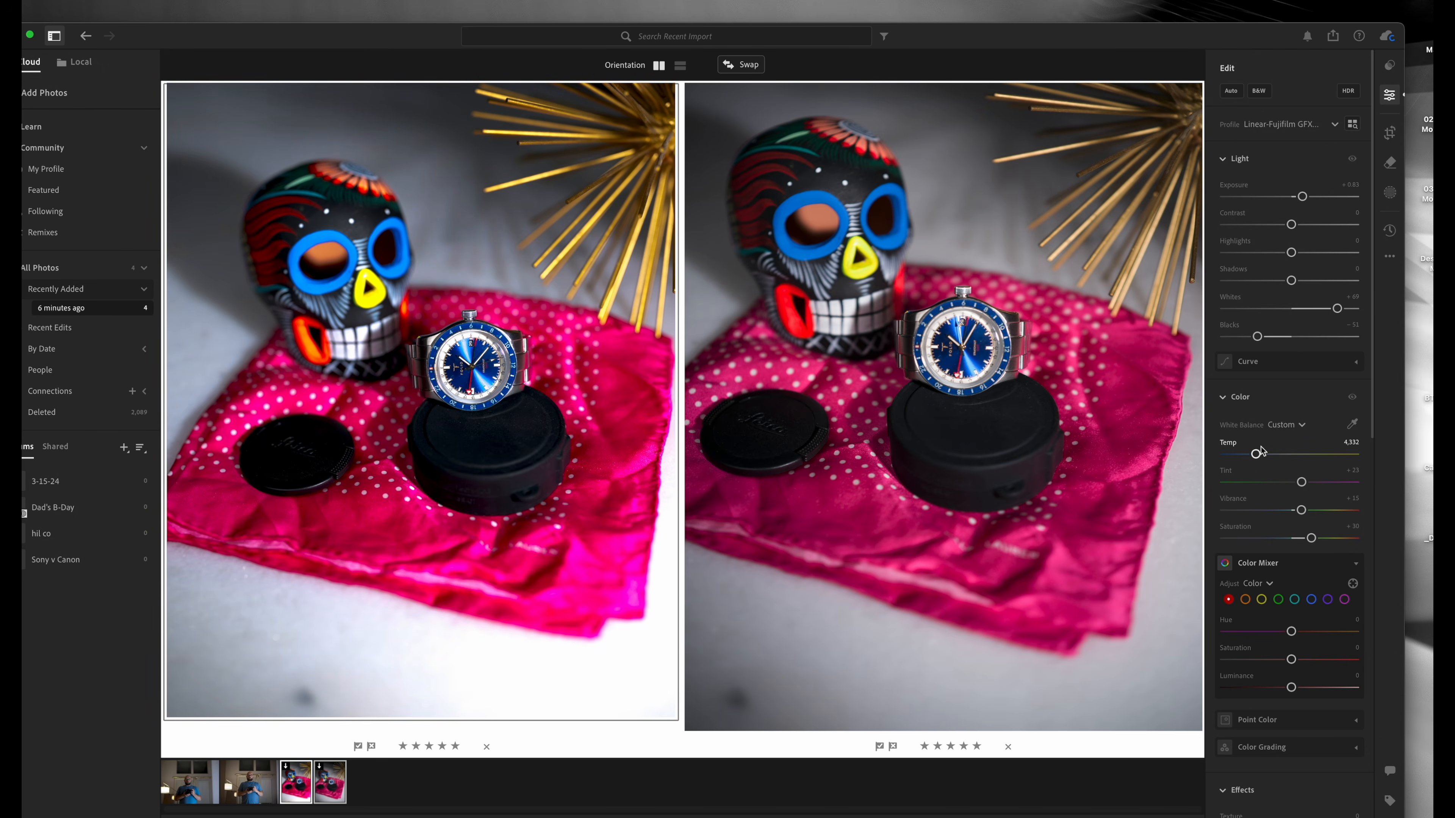
Step: Reduce the Fujifilm still life's saturation to -17, whites to about +54 and blacks to about -65, and inspect the pink cloth close up
{"action": "left_click_drag", "start_coordinate": [1311, 539], "coordinate": [1277, 539]}
{"action": "left_click_drag", "start_coordinate": [1258, 338], "coordinate": [1271, 338]}
{"action": "mouse_move", "coordinate": [1278, 540]}
{"action": "left_mouse_down"}
{"action": "mouse_move", "coordinate": [1293, 540]}
{"action": "mouse_move", "coordinate": [1279, 540]}
{"action": "left_mouse_up"}
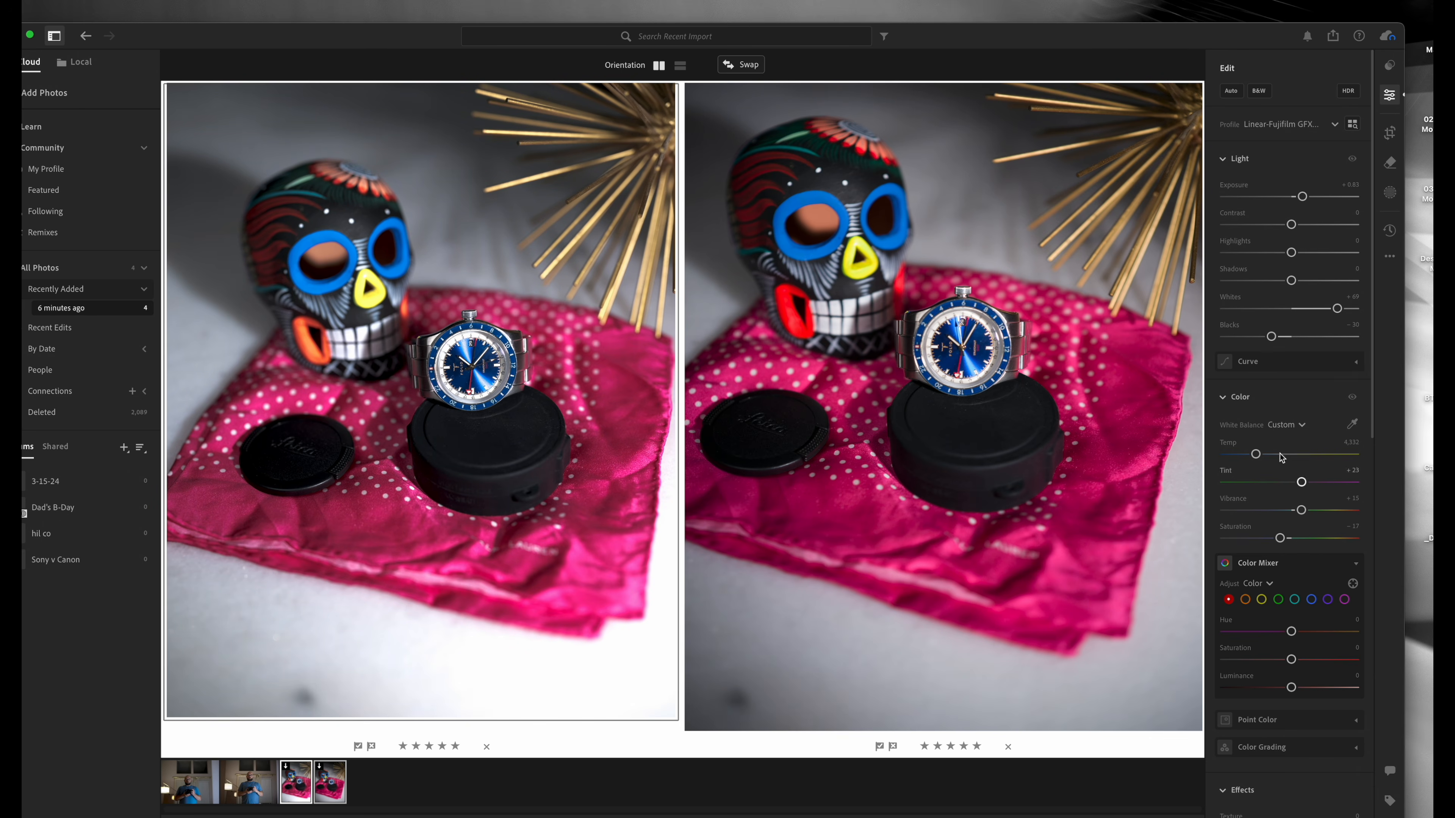
{"action": "left_click_drag", "start_coordinate": [1337, 309], "coordinate": [1248, 337]}
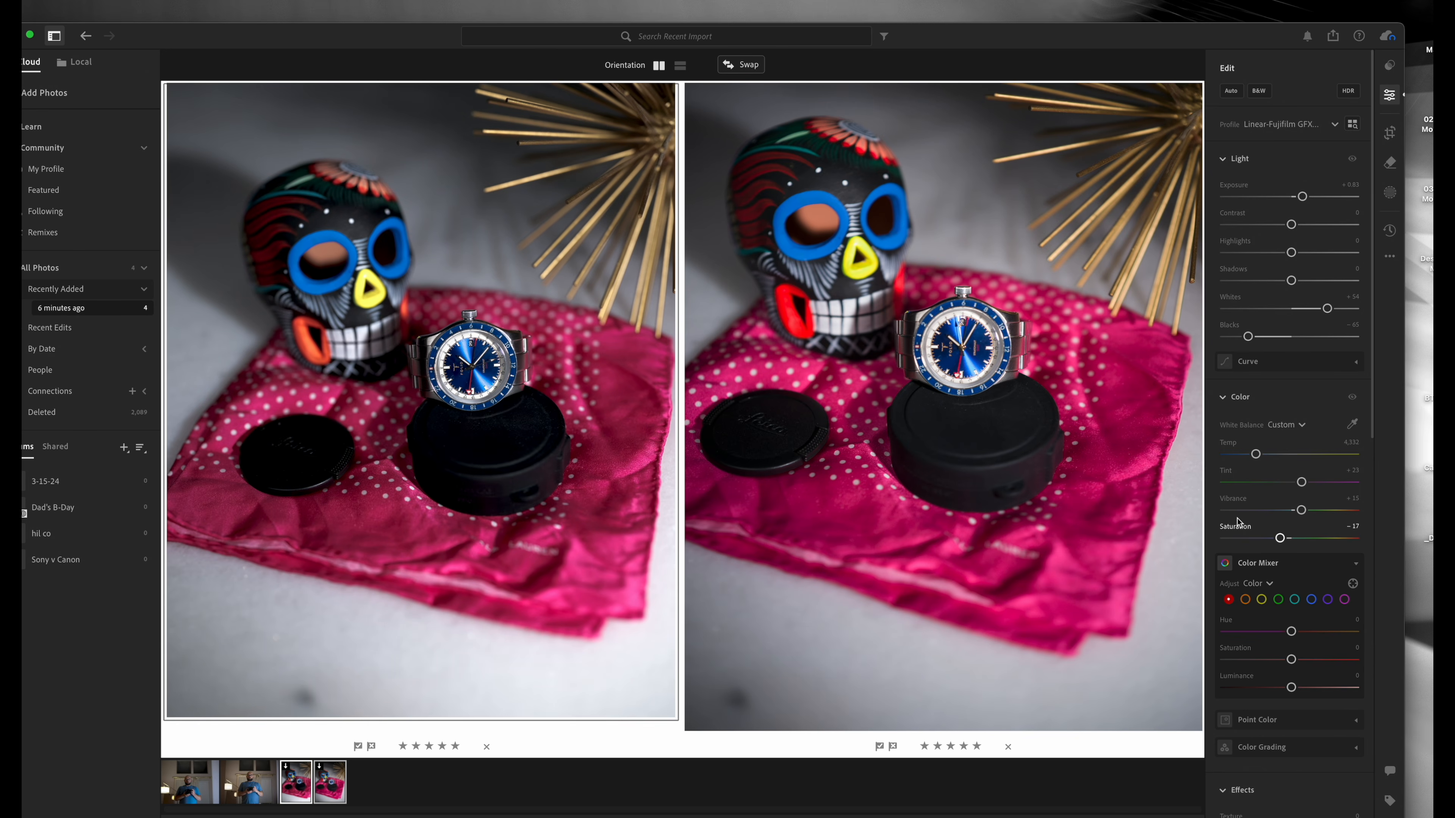
{"action": "left_click", "coordinate": [647, 429]}
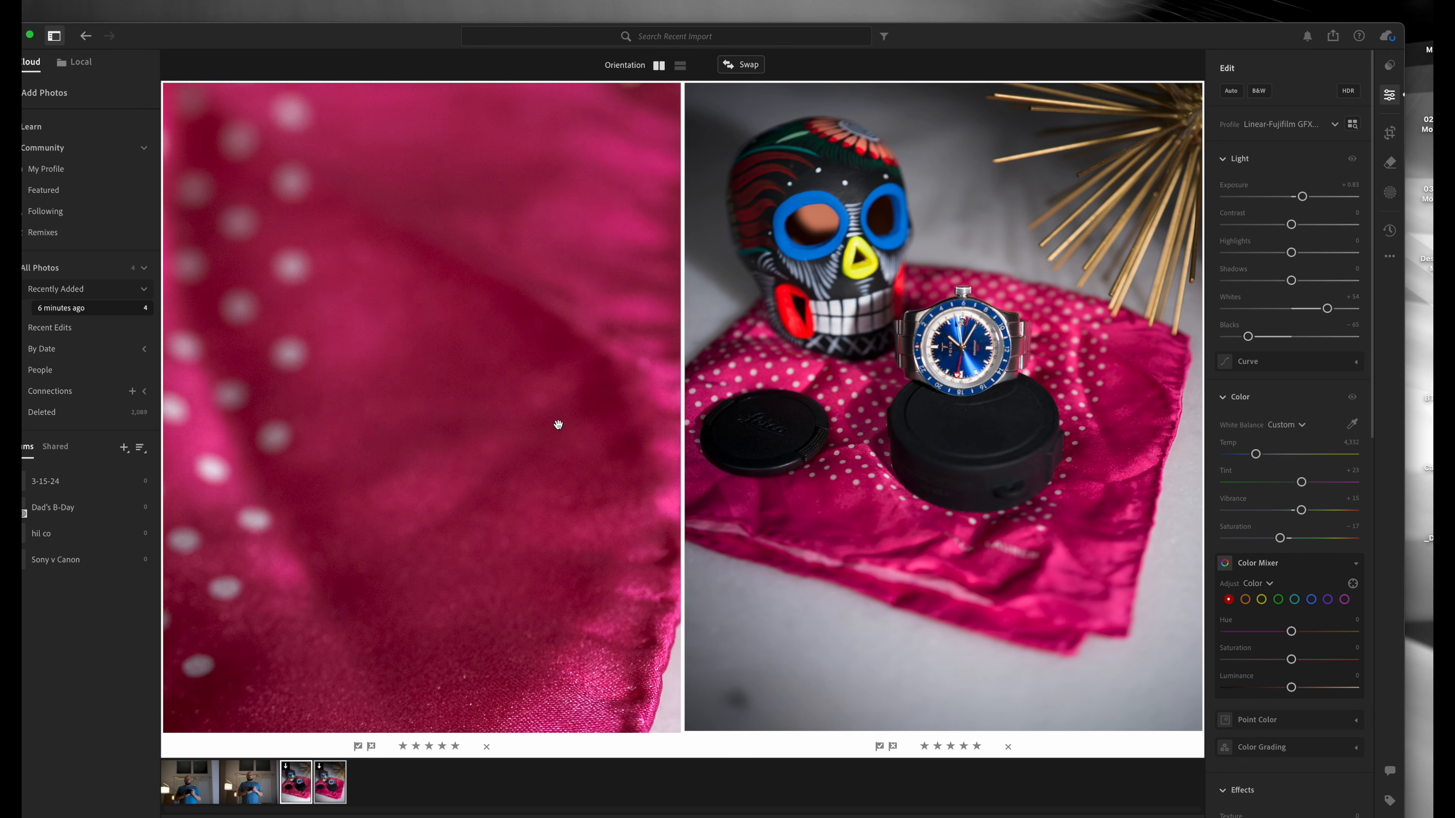
Step: Zoom out from the Fujifilm photo's pink cloth and reframe the skull and watch to match the Hasselblad photo beside it
{"action": "left_click", "coordinate": [558, 422]}
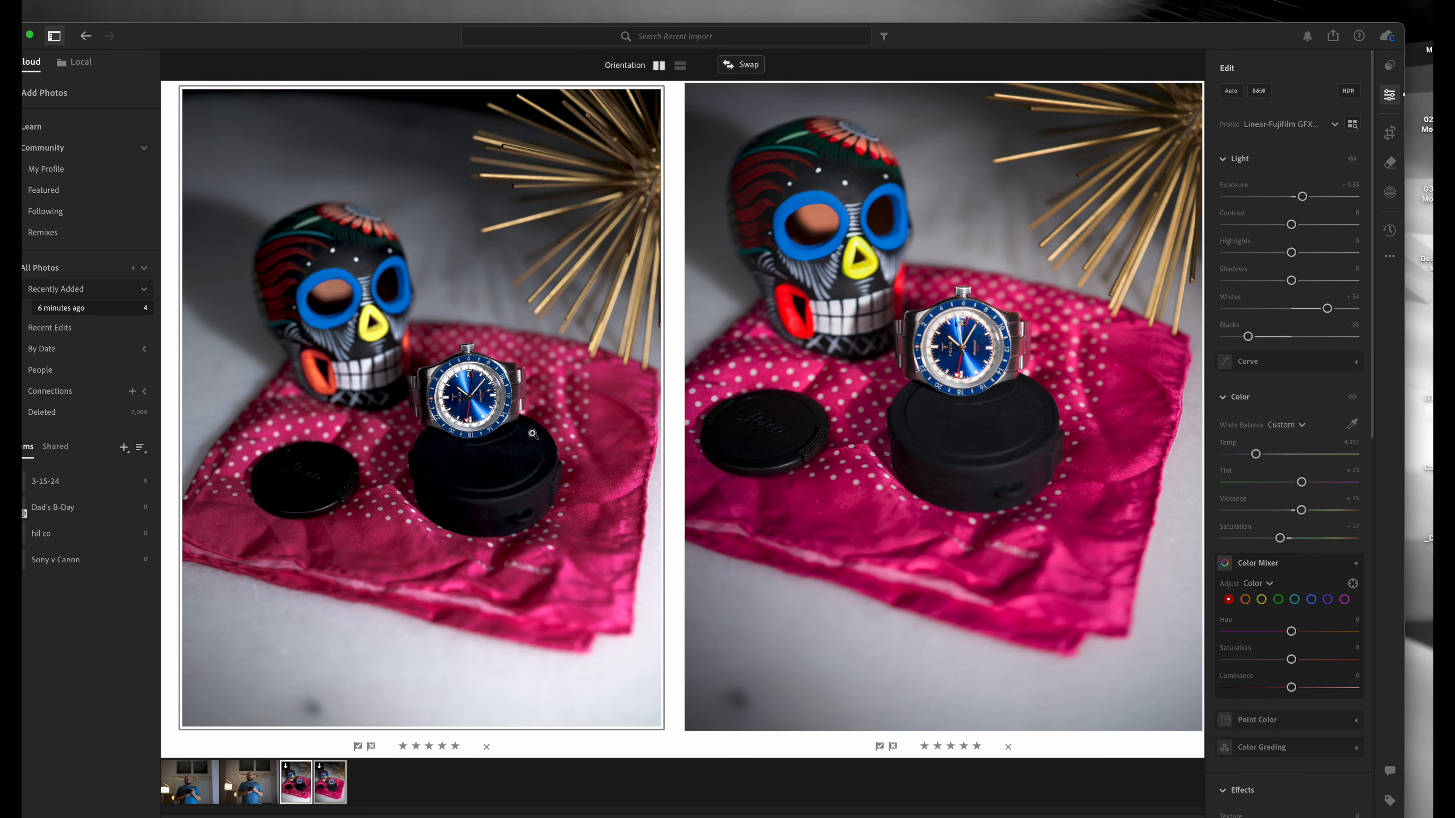
{"action": "key", "text": "super+equal"}
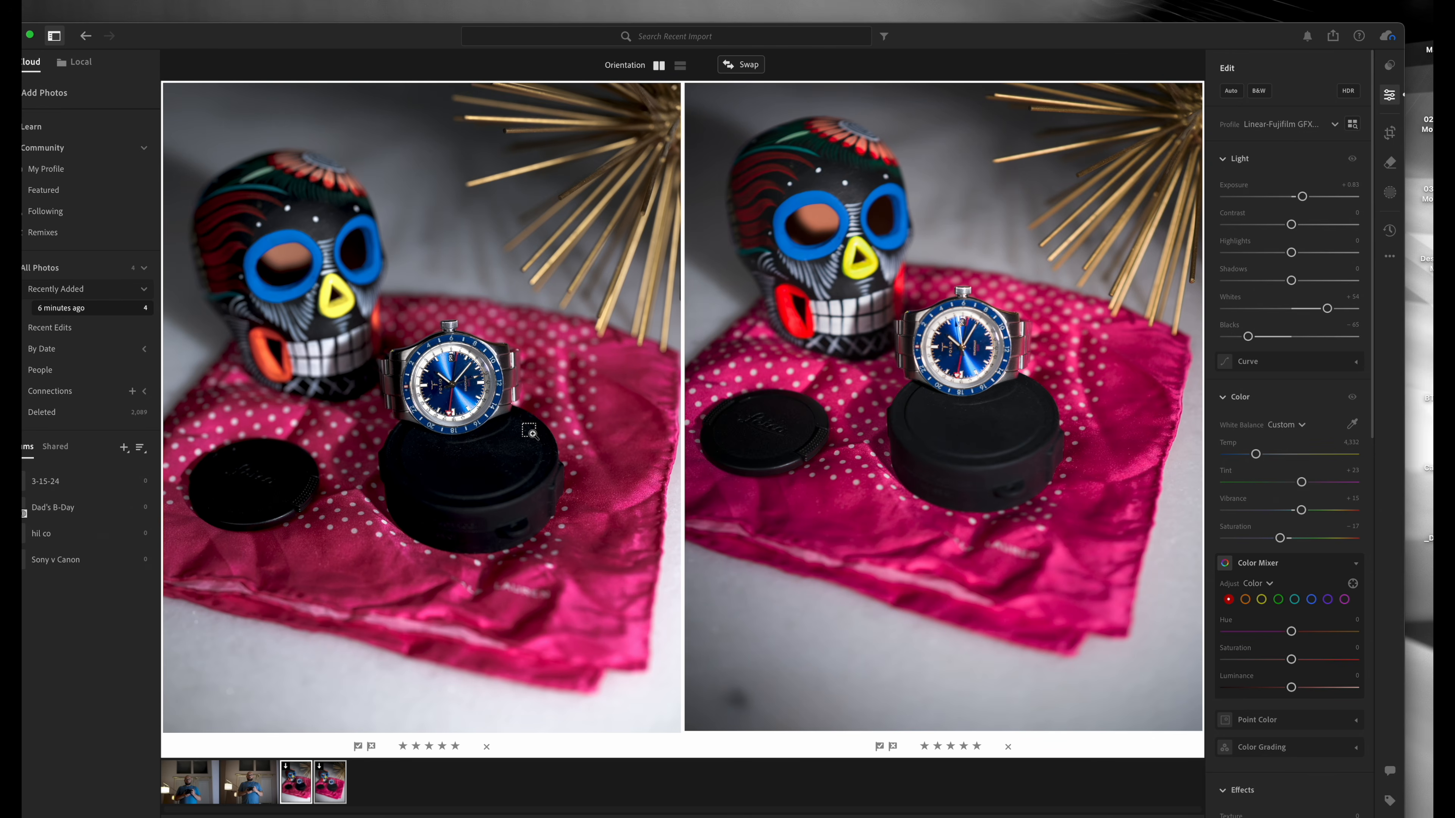
{"action": "left_click_drag", "start_coordinate": [529, 430], "coordinate": [543, 374]}
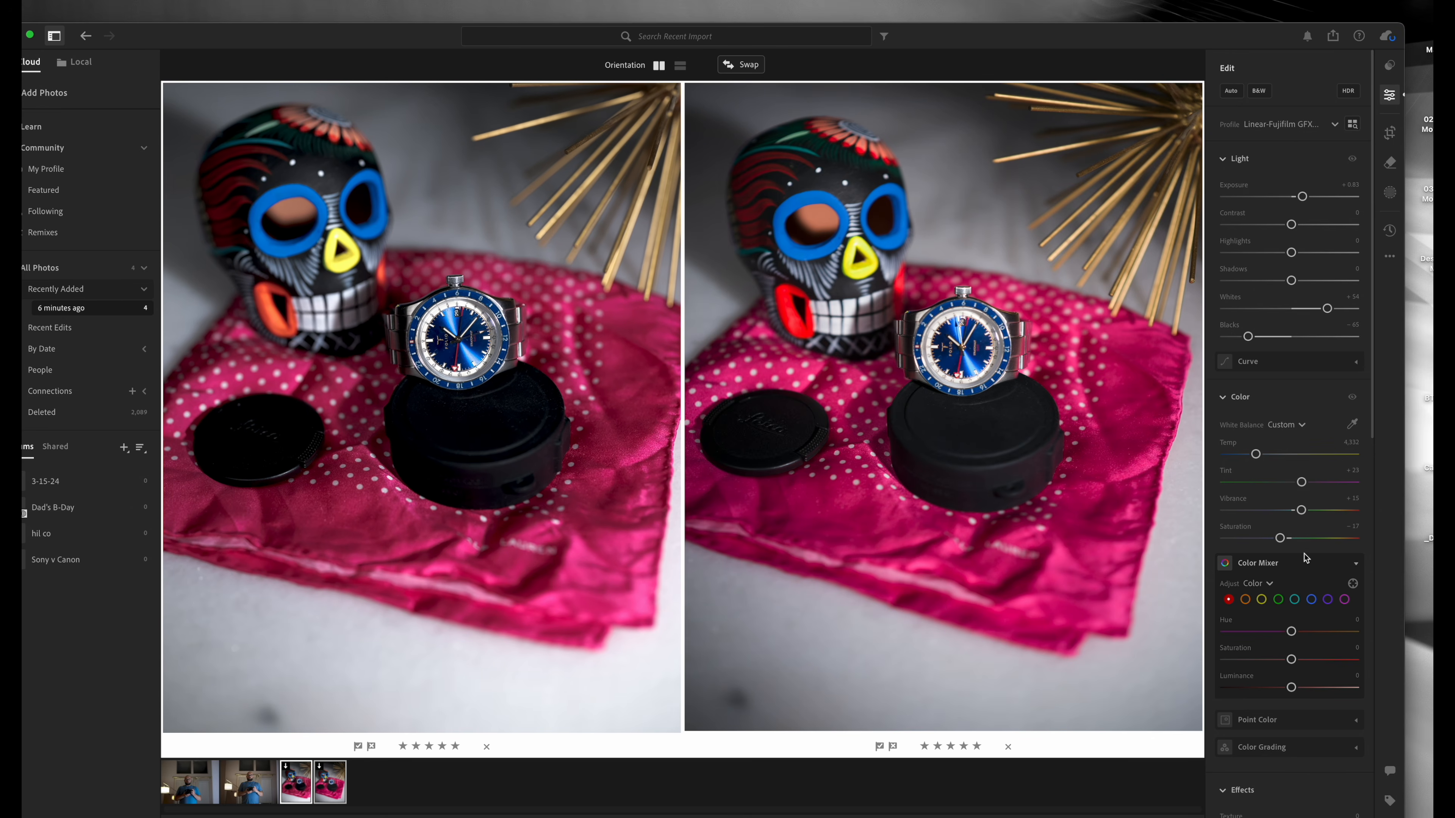
Step: Set the Fujifilm still life's saturation to about -1, blacks to about -35 and whites to about +41
{"action": "left_click_drag", "start_coordinate": [1280, 539], "coordinate": [1282, 540]}
{"action": "left_click_drag", "start_coordinate": [1249, 337], "coordinate": [1274, 338]}
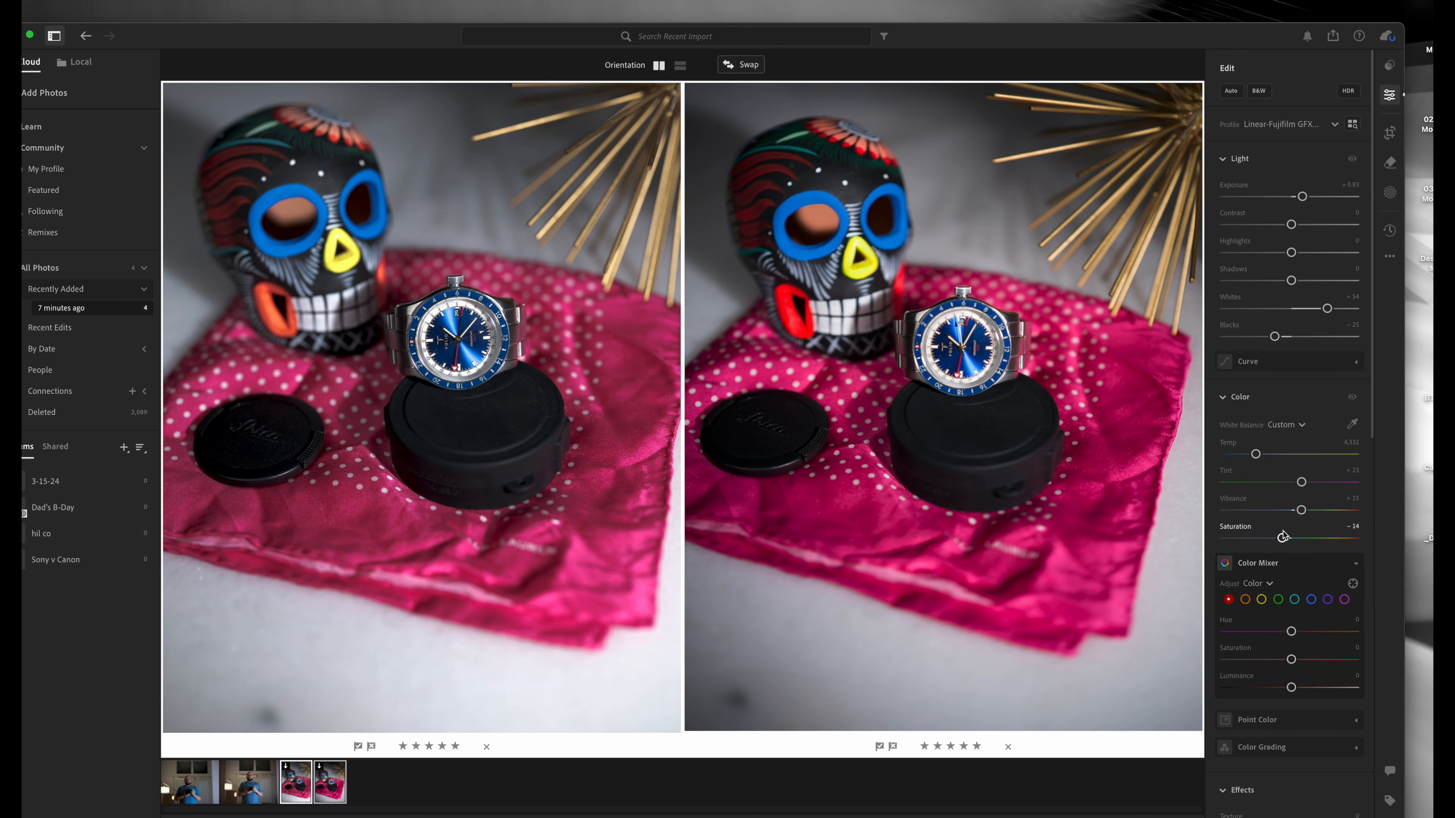
{"action": "left_click_drag", "start_coordinate": [1288, 541], "coordinate": [1288, 541]}
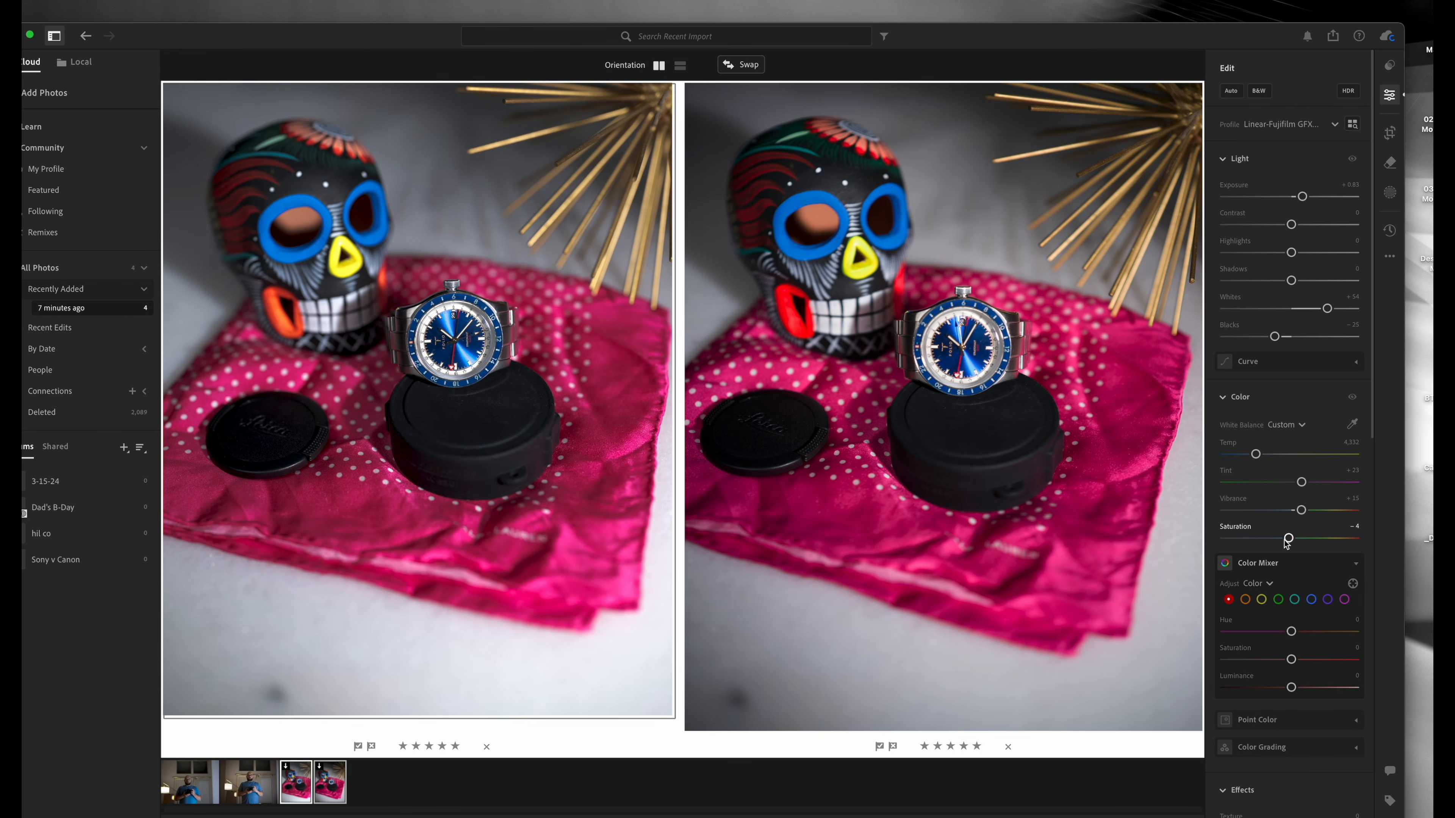
{"action": "left_click_drag", "start_coordinate": [1286, 543], "coordinate": [1291, 542]}
{"action": "left_click_drag", "start_coordinate": [1328, 309], "coordinate": [1333, 309]}
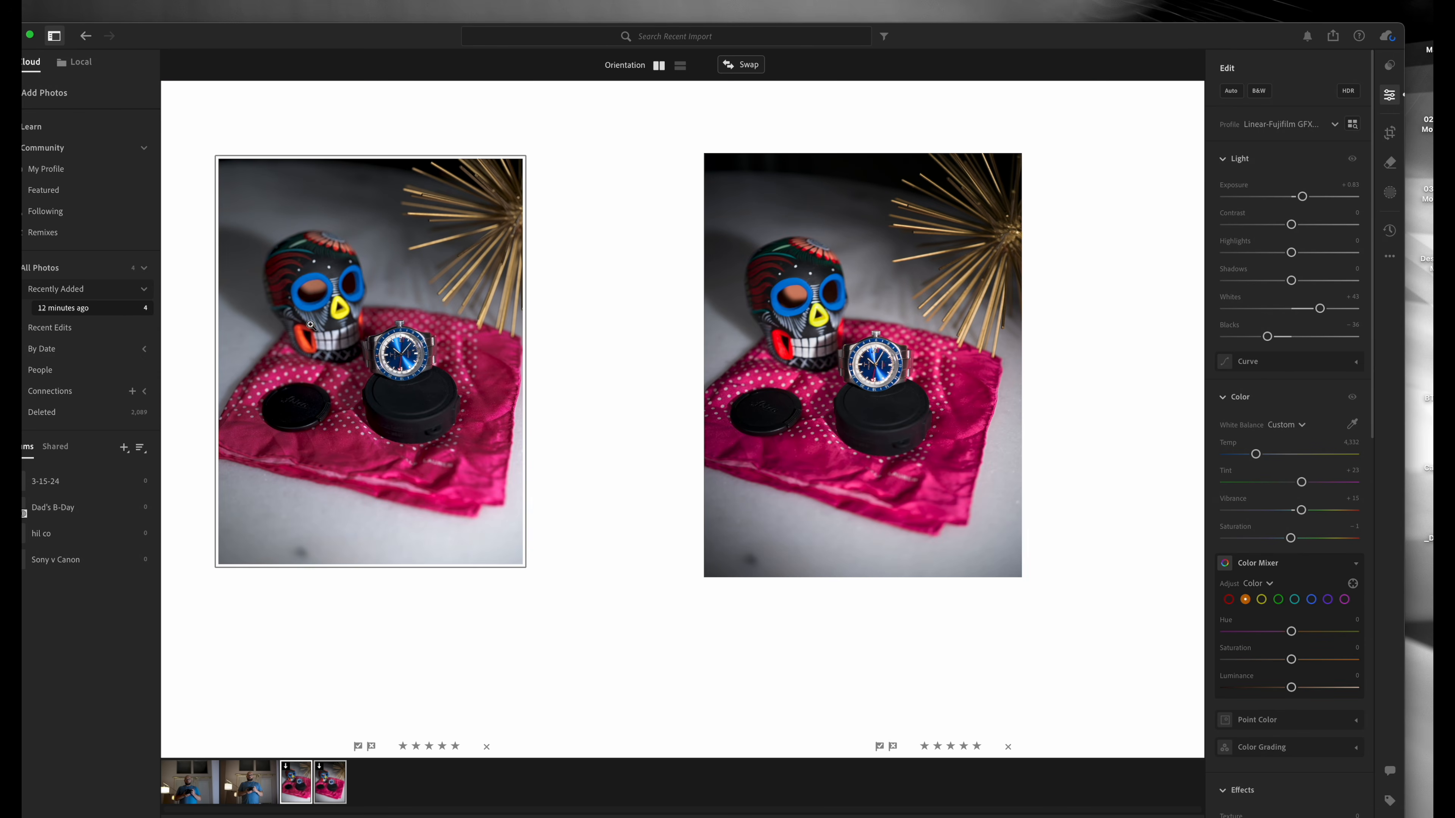
Step: Sample the orange-red patch on the Fujifilm skull's jaw as a Point Color and set its hue shift to about -55
{"action": "scroll", "coordinate": [1315, 312], "scroll_direction": "down", "scroll_amount": 5}
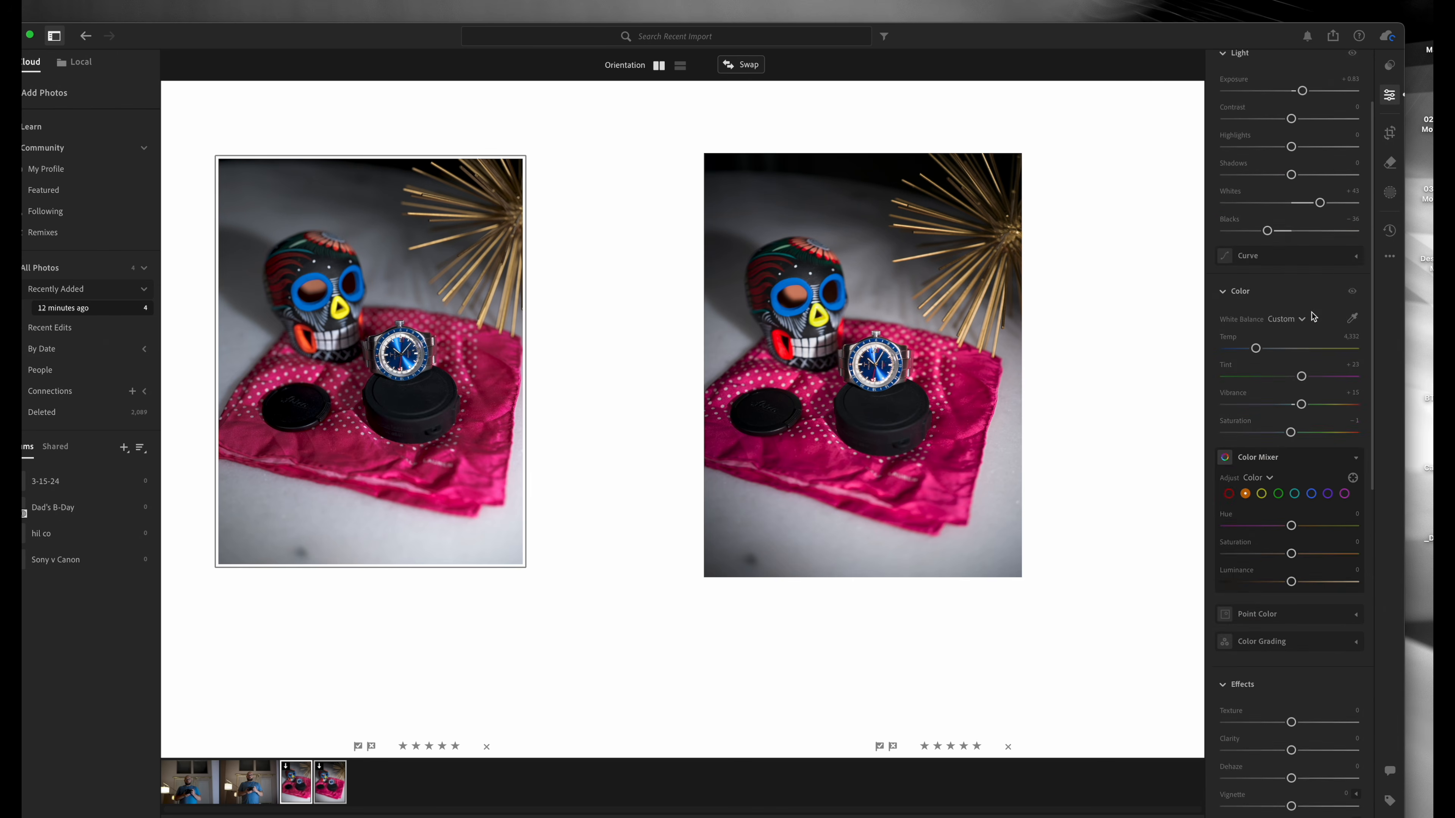
{"action": "scroll", "coordinate": [1315, 313], "scroll_direction": "up", "scroll_amount": 3}
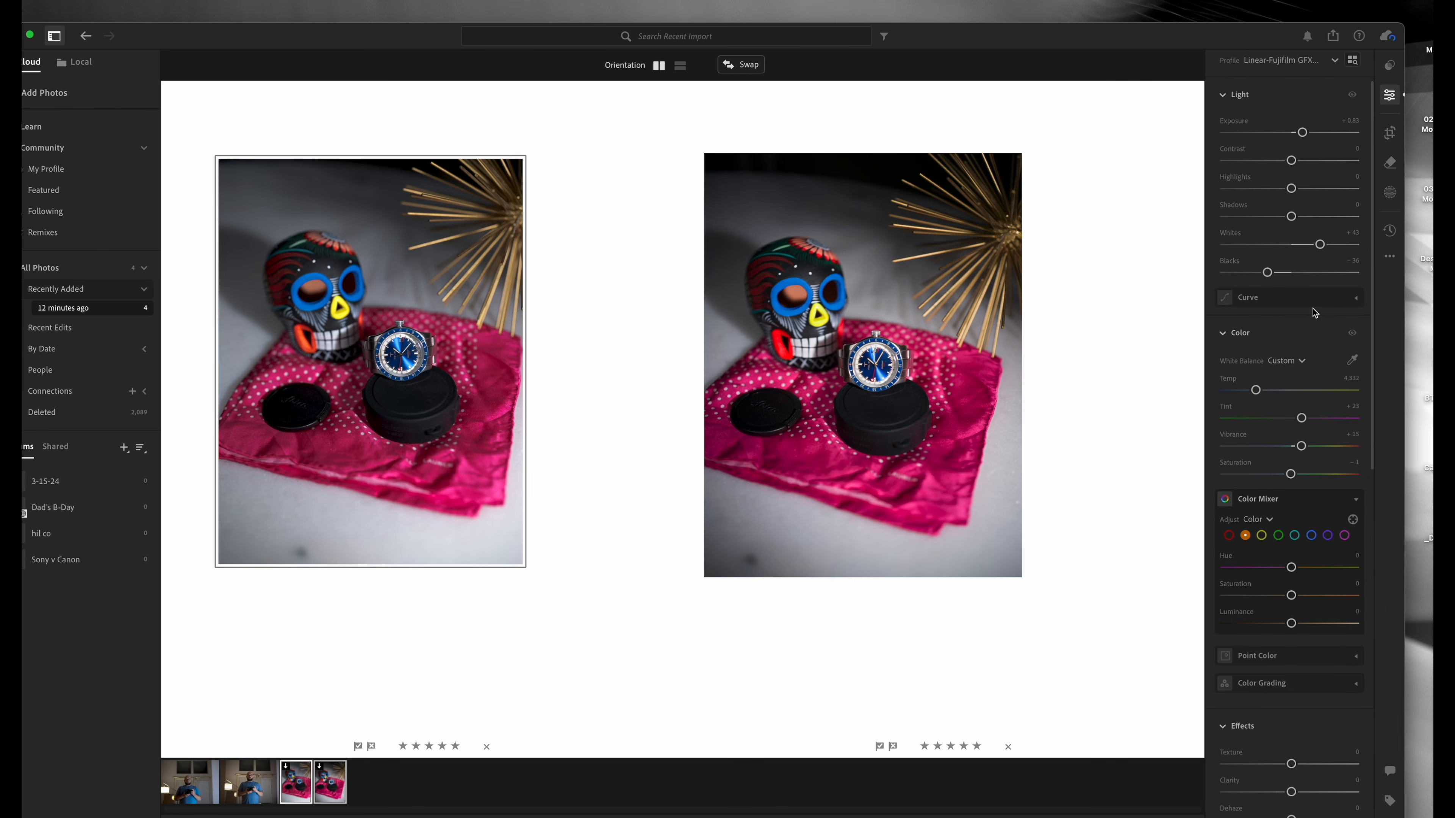
{"action": "scroll", "coordinate": [1315, 312], "scroll_direction": "down", "scroll_amount": 2}
{"action": "left_click", "coordinate": [1356, 439]}
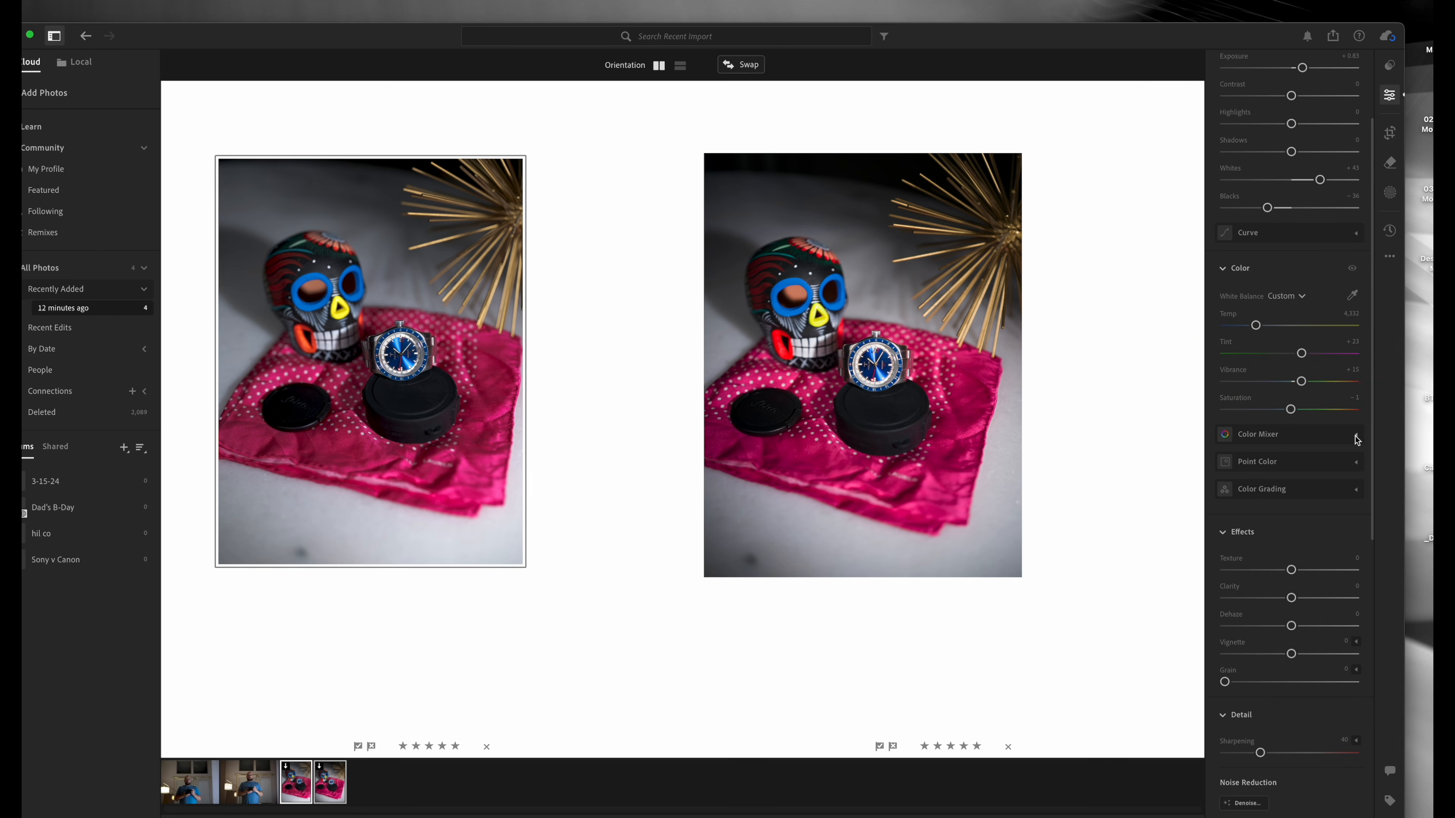
{"action": "left_click", "coordinate": [1355, 462]}
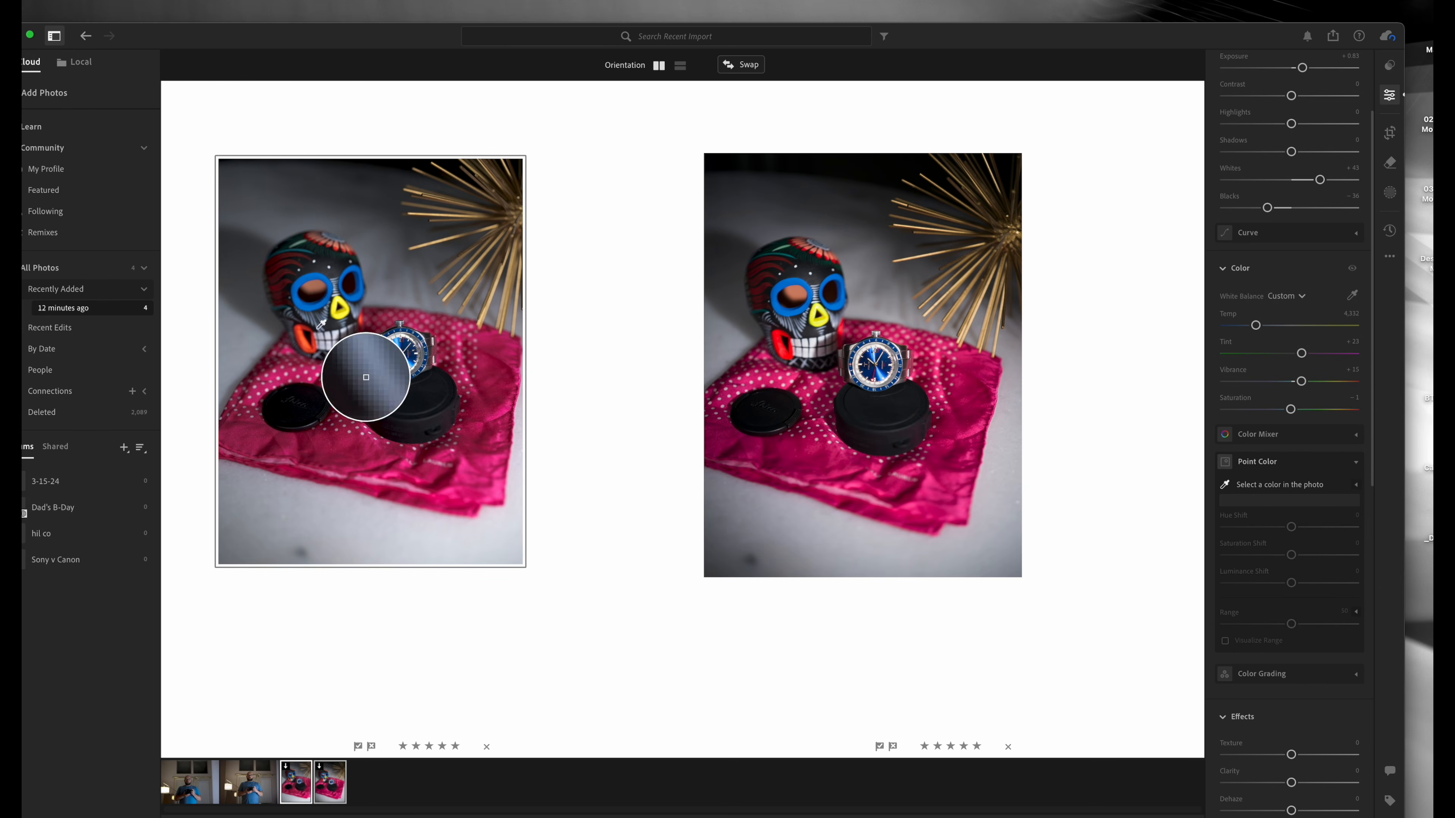
{"action": "left_click", "coordinate": [298, 336]}
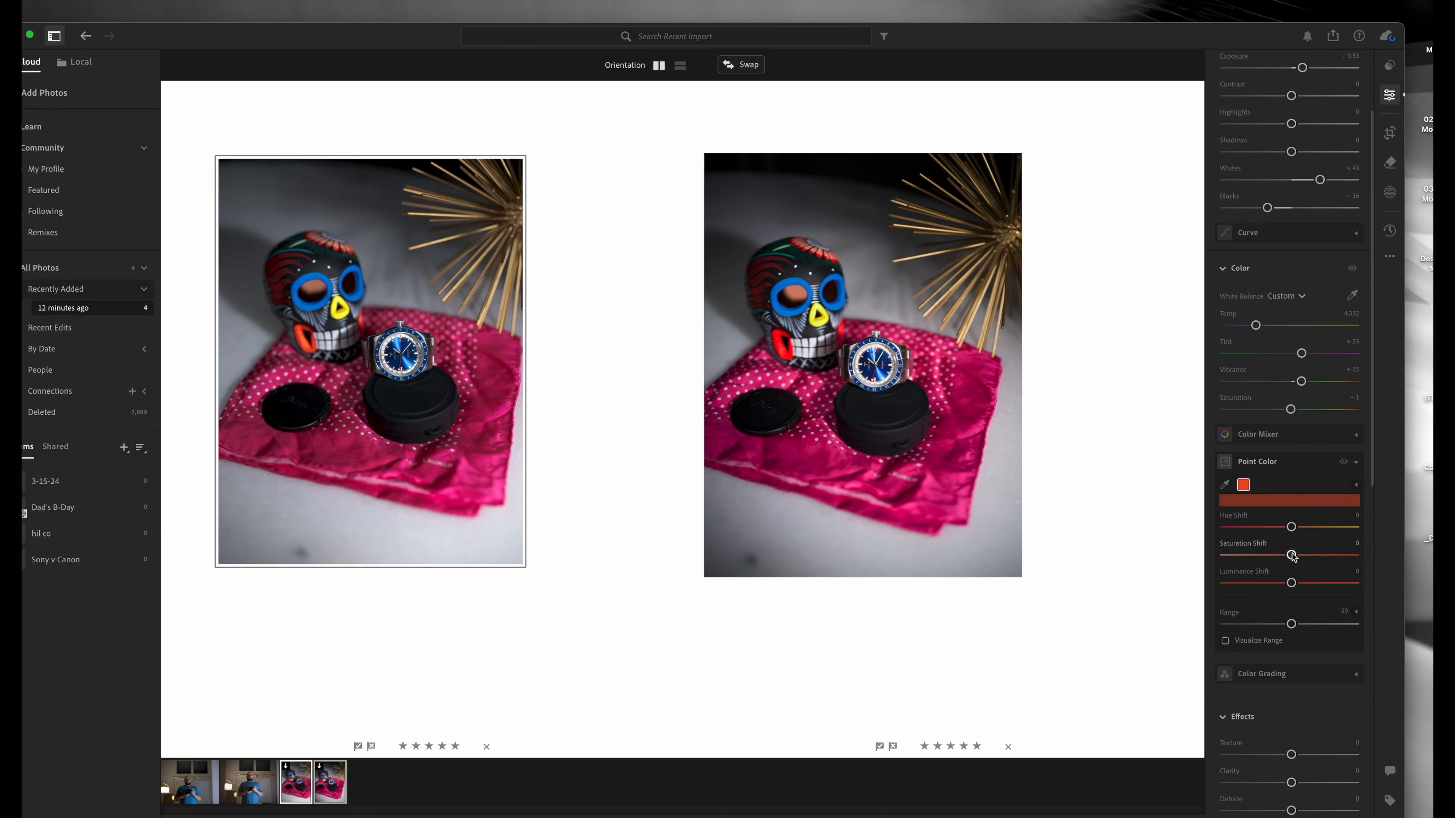
{"action": "left_click_drag", "start_coordinate": [1290, 528], "coordinate": [1253, 528]}
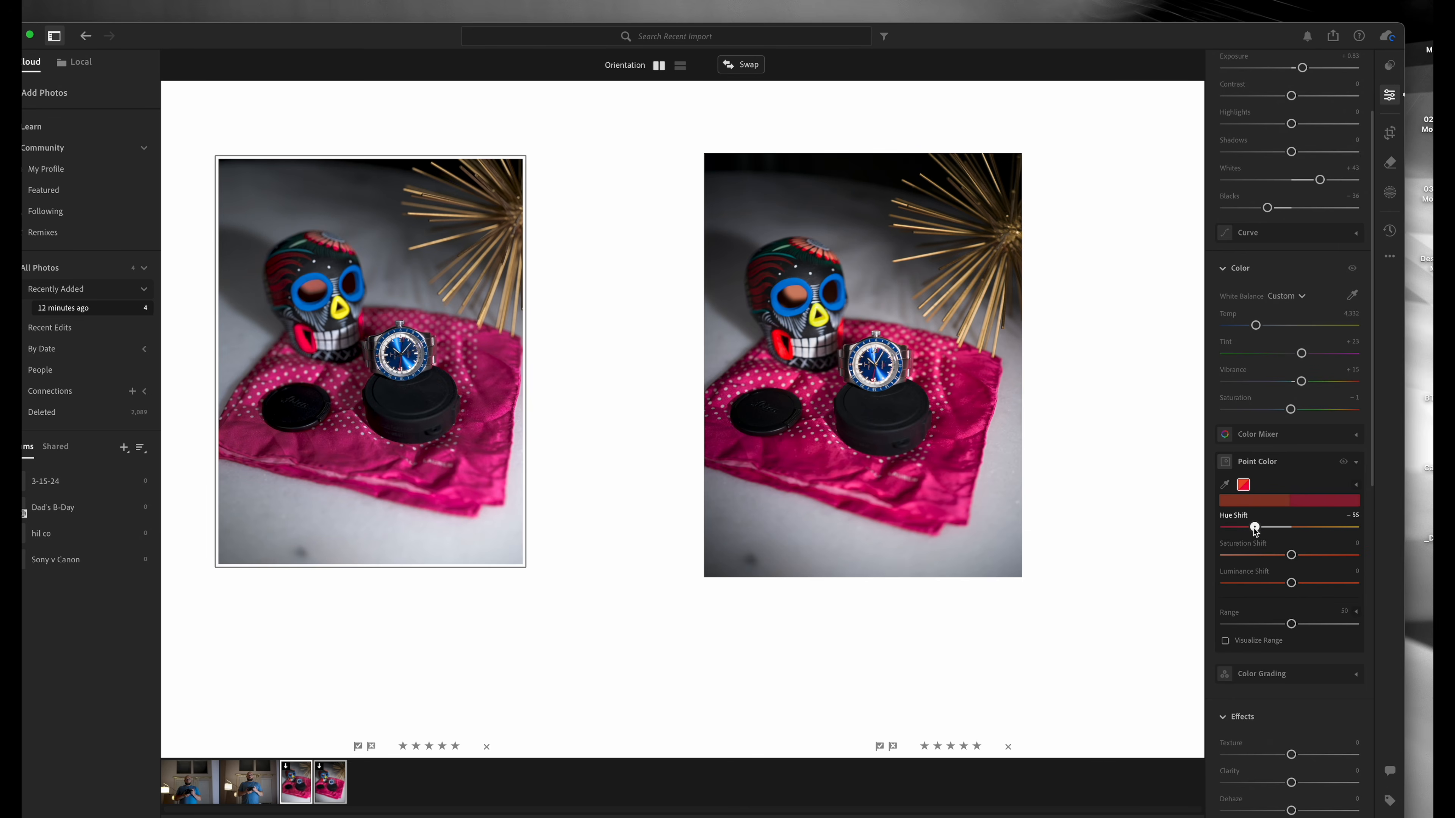